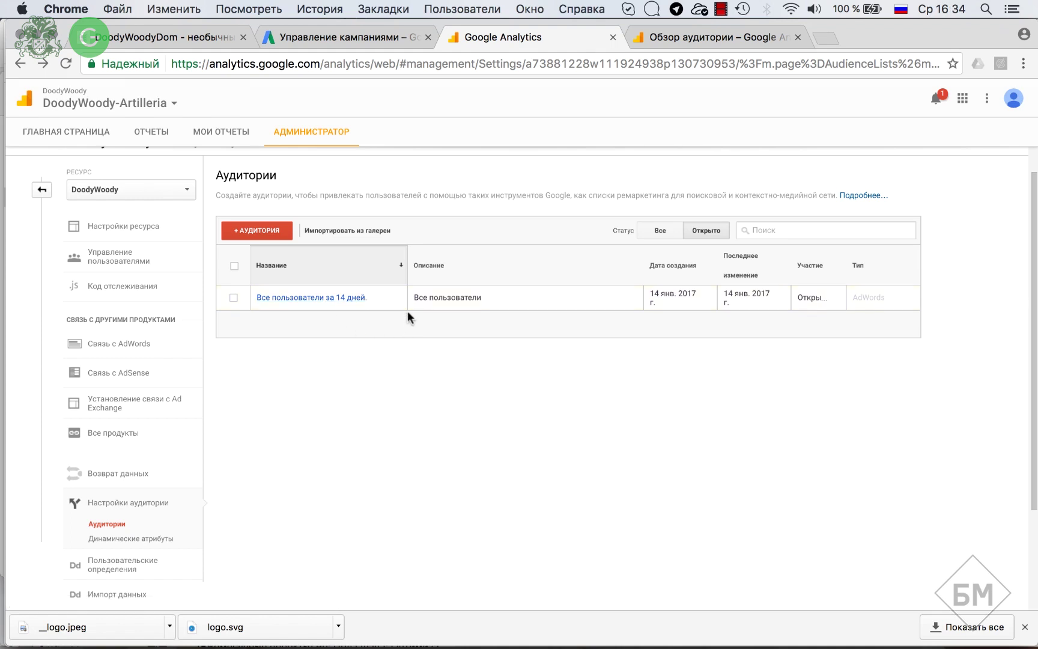
Step: Start a new audience for the DoodyWoody-Artilleria view and confirm the linked AdWords account as its destination
click(259, 232)
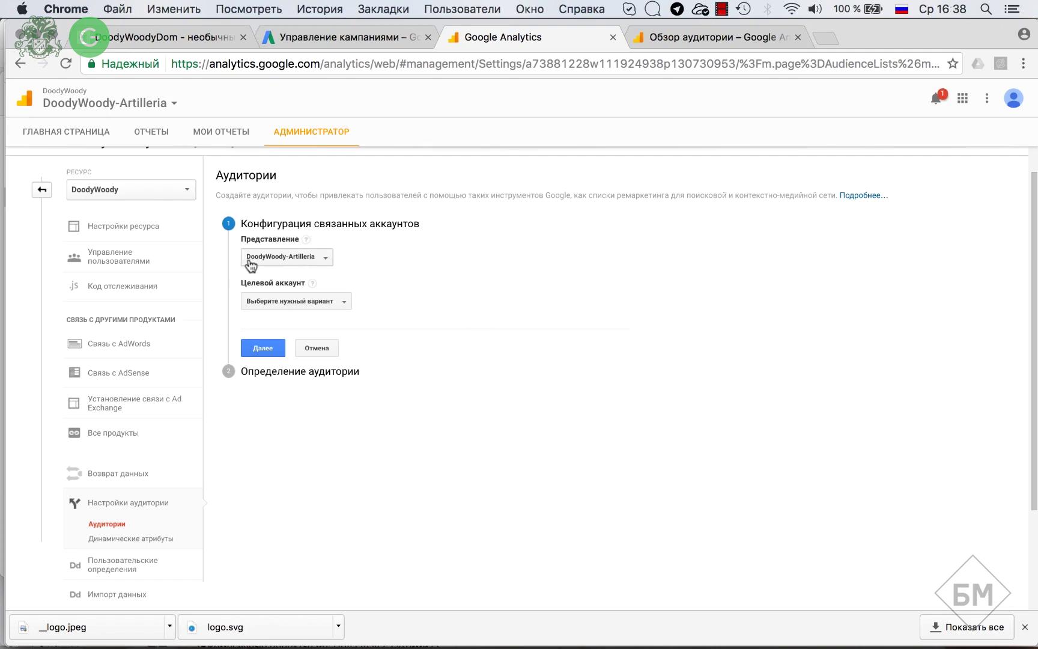
click(334, 304)
click(297, 362)
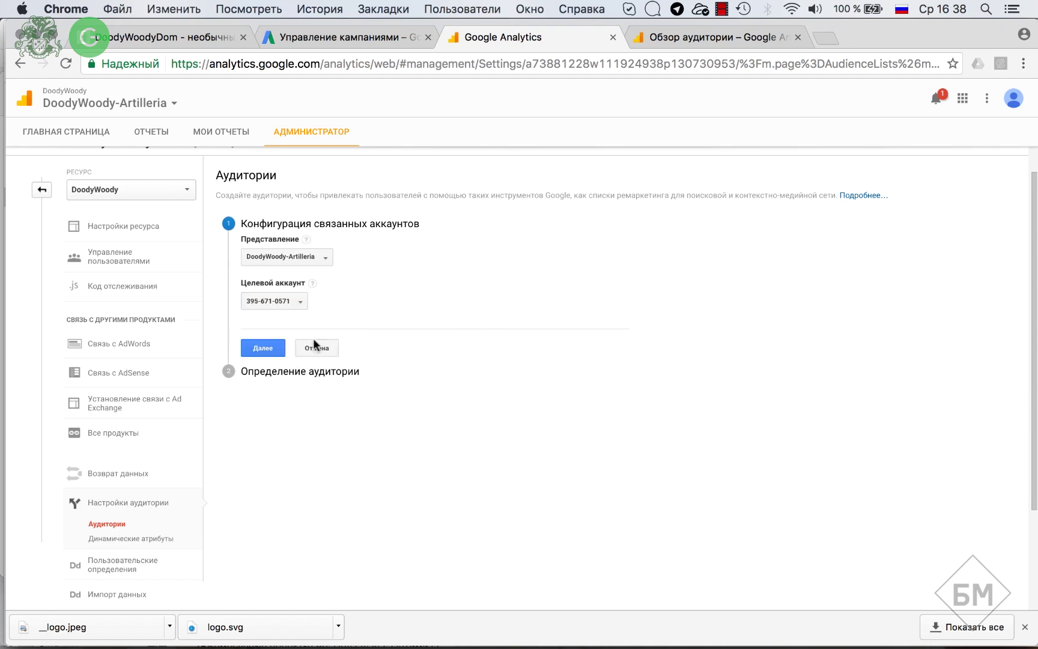
click(266, 352)
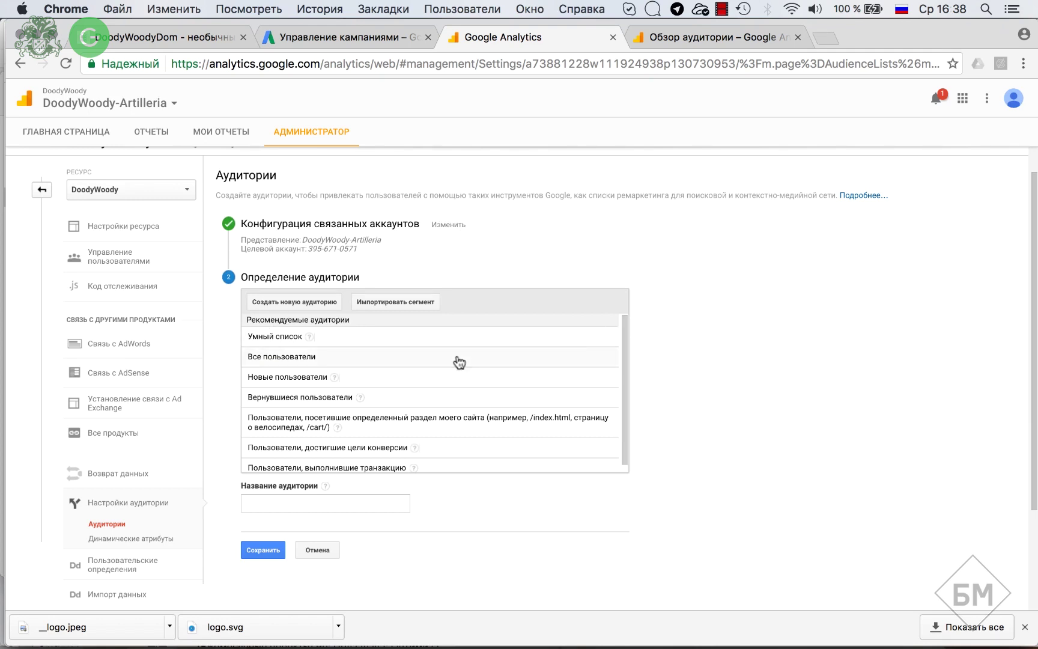
Step: Open the editor for a custom audience definition and look over its technology and demographic criteria
mouse_move(622, 348)
mouse_down()
mouse_move(623, 369)
mouse_move(623, 333)
mouse_up()
click(282, 303)
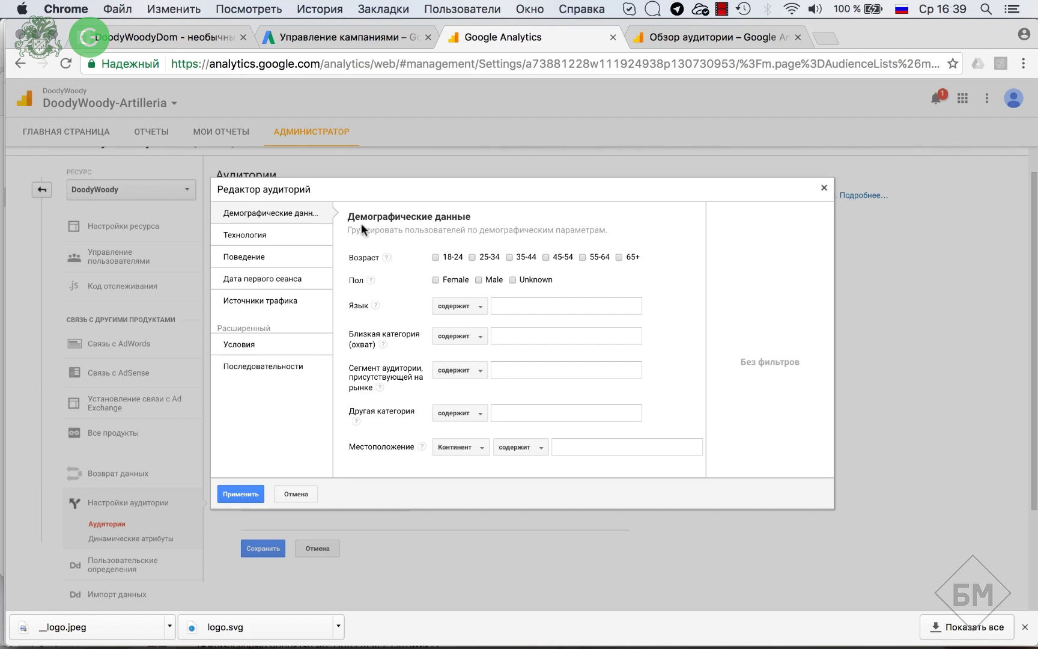
click(251, 236)
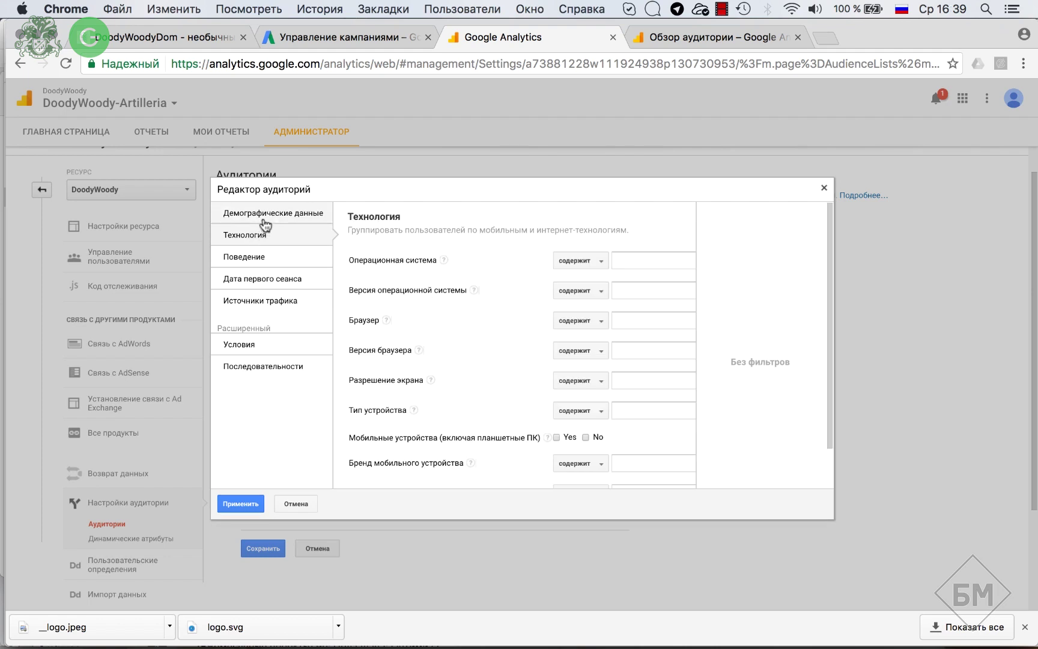
click(265, 212)
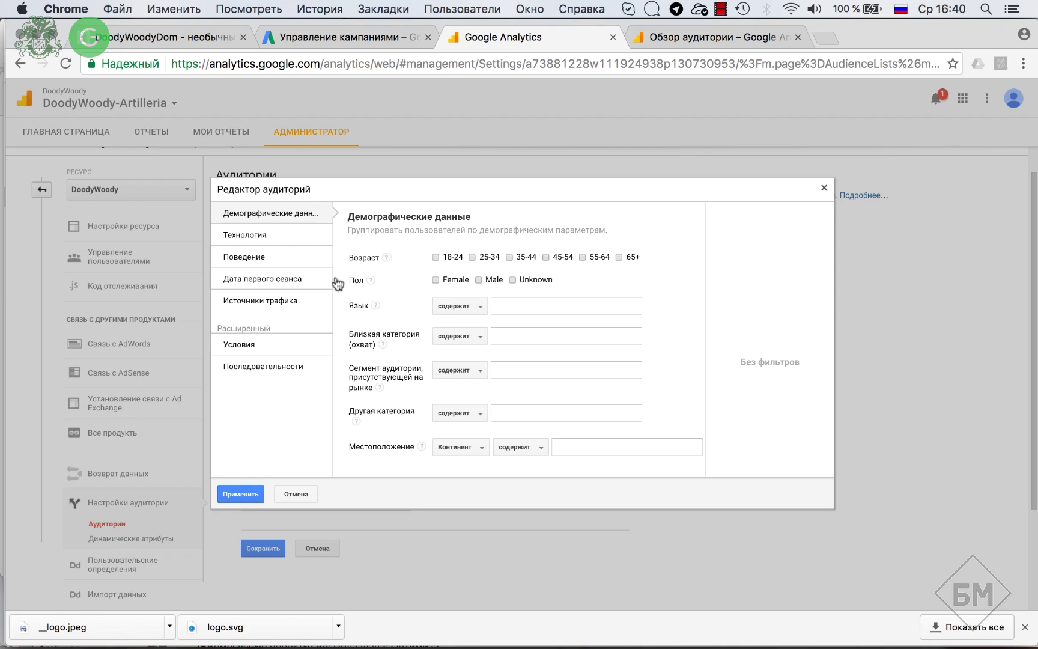
Step: Add and apply a session condition that includes users whose "Достигнутые цели" per session equals 0
click(238, 346)
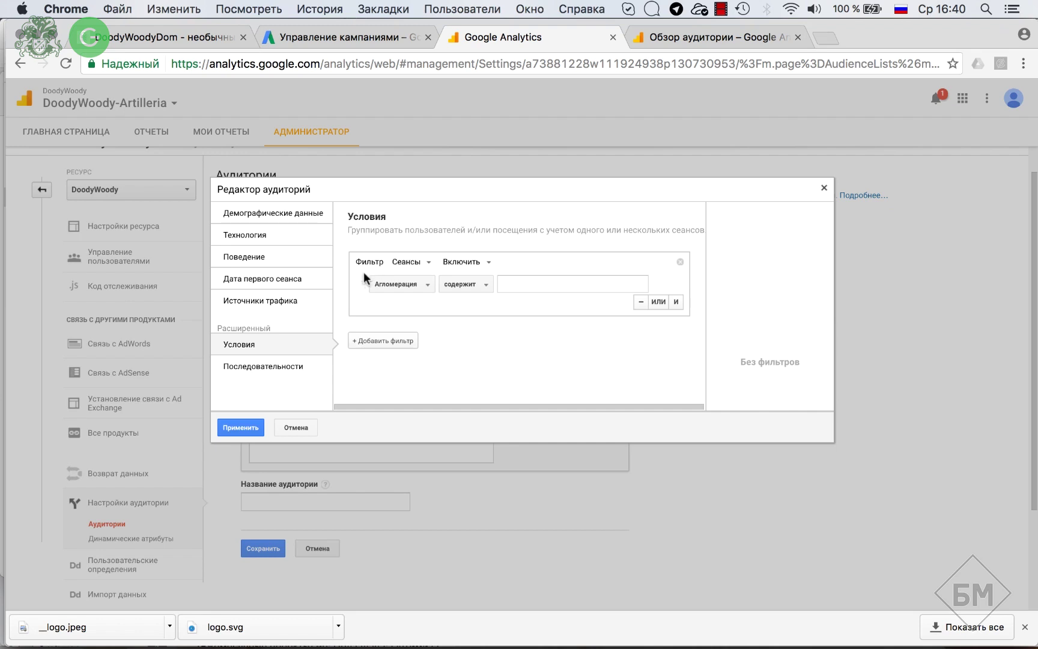
click(428, 286)
scroll(427, 360, down, 5)
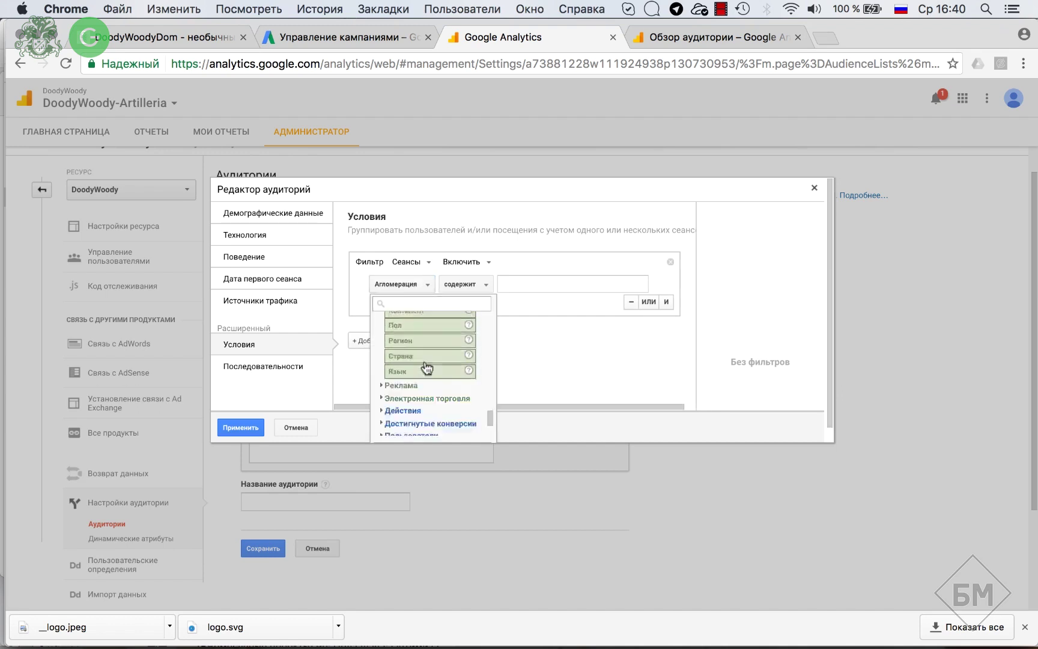
click(431, 378)
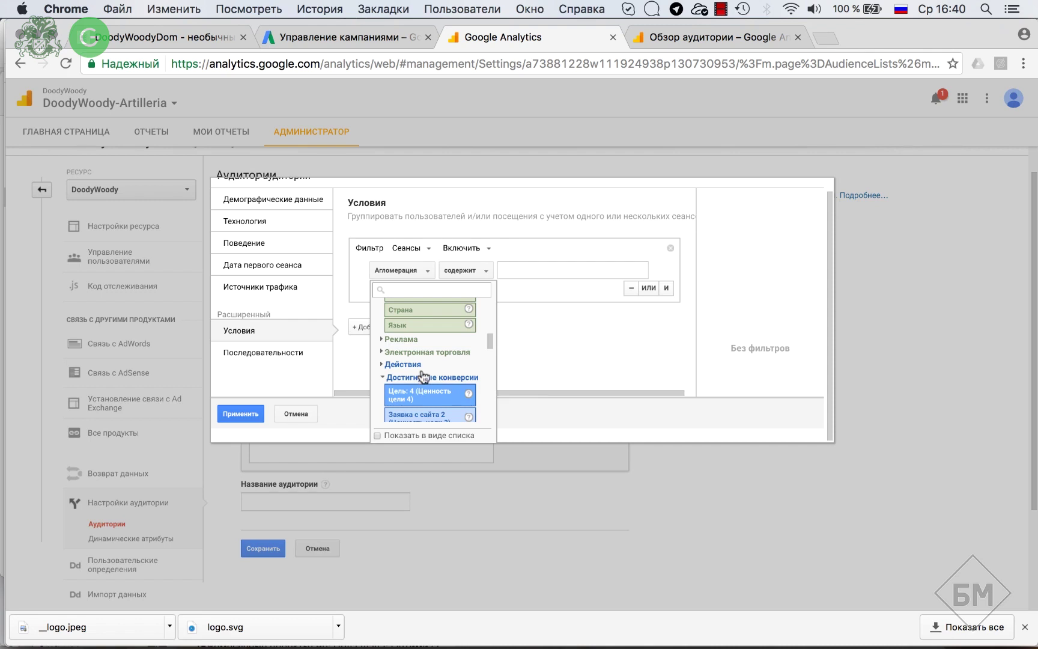
text(д)
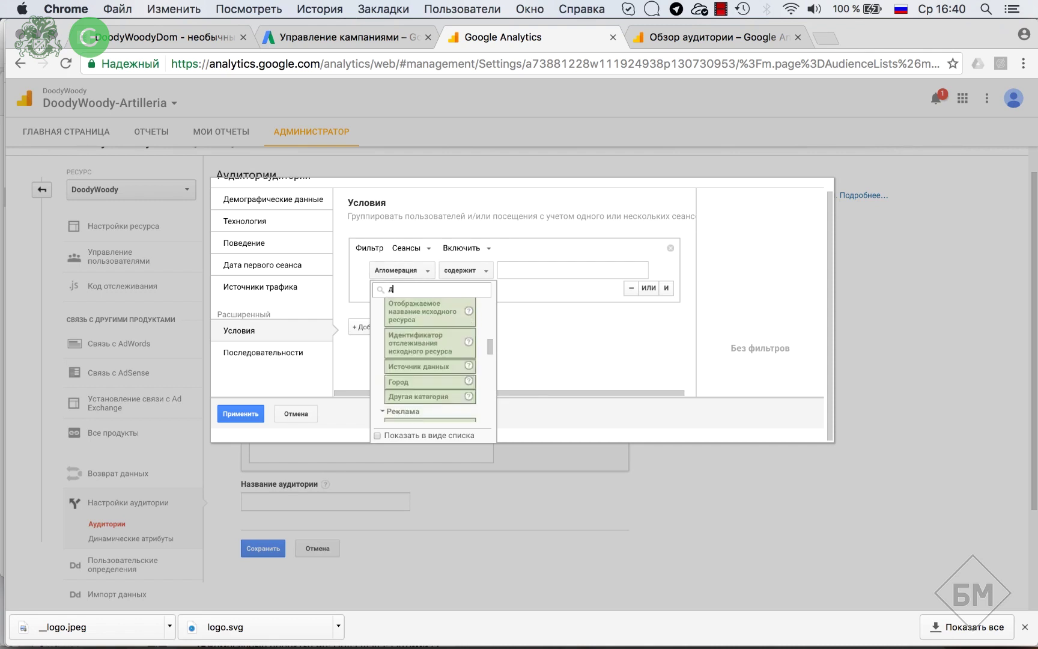
text(остиг)
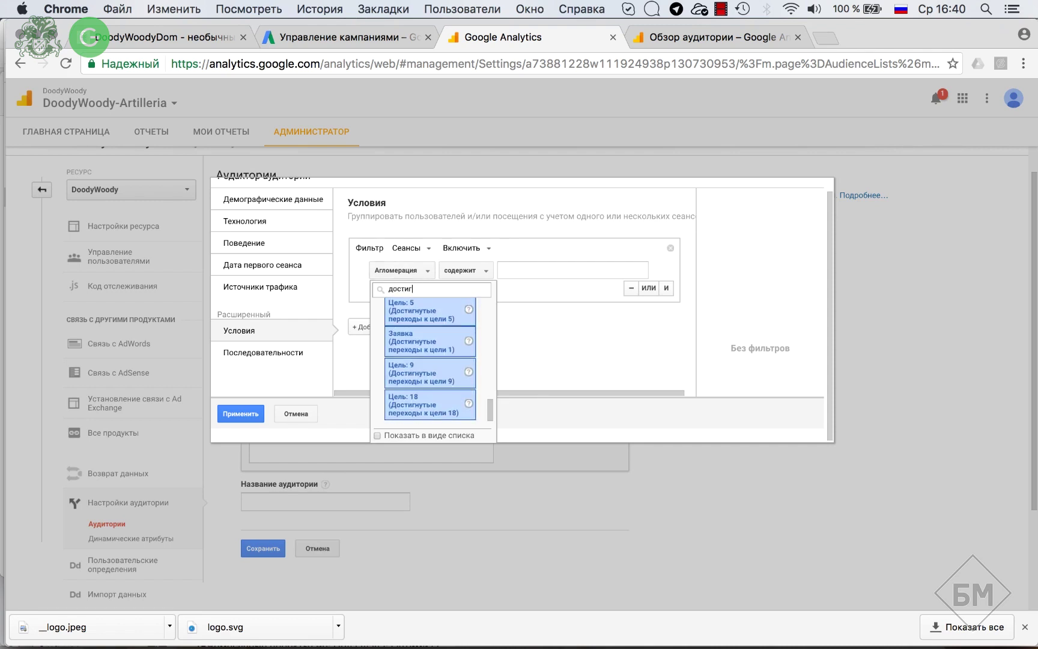
text(нутые цели)
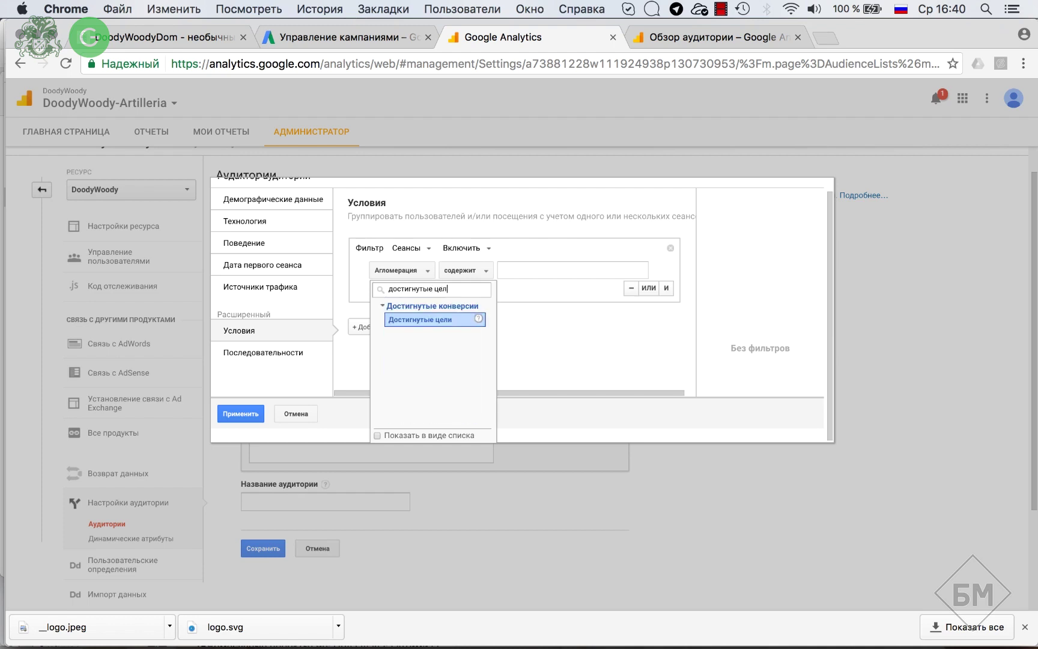
click(417, 322)
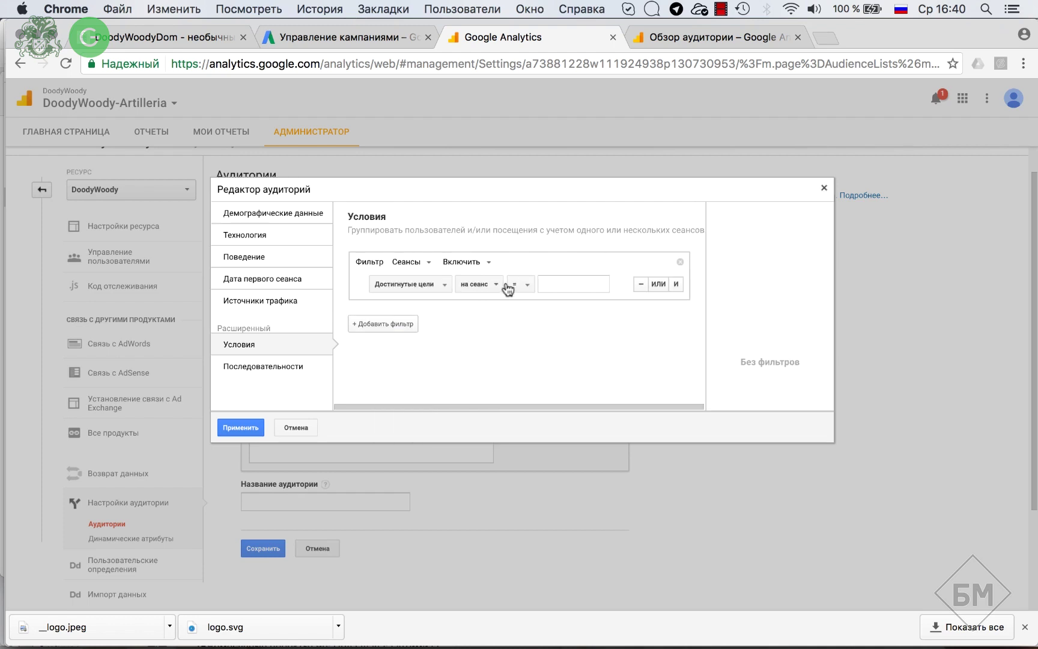
click(546, 285)
text(0)
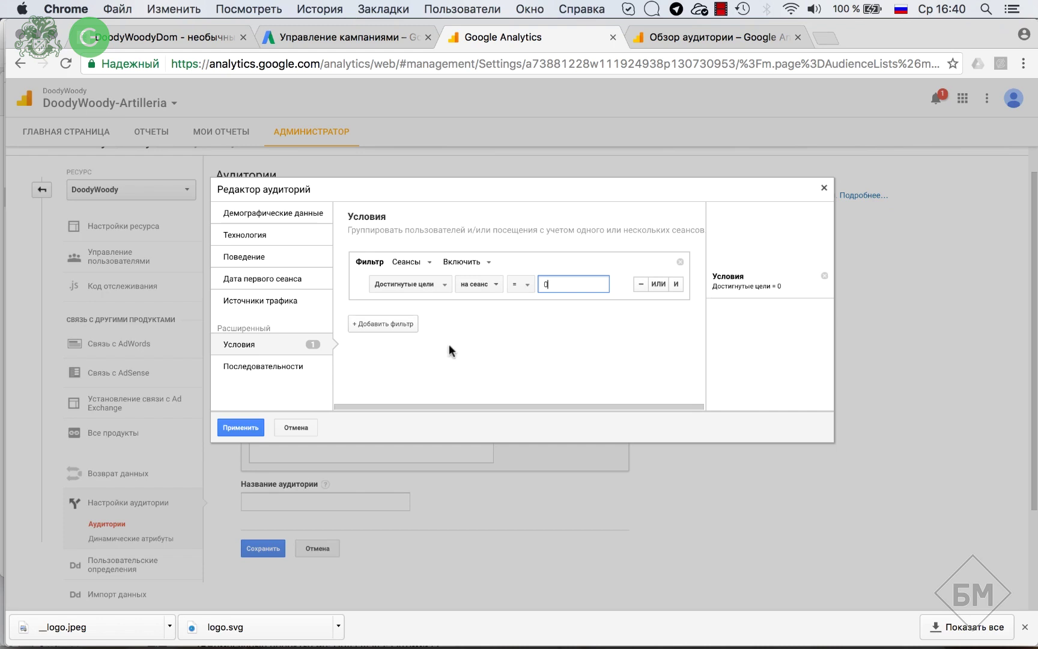
click(234, 429)
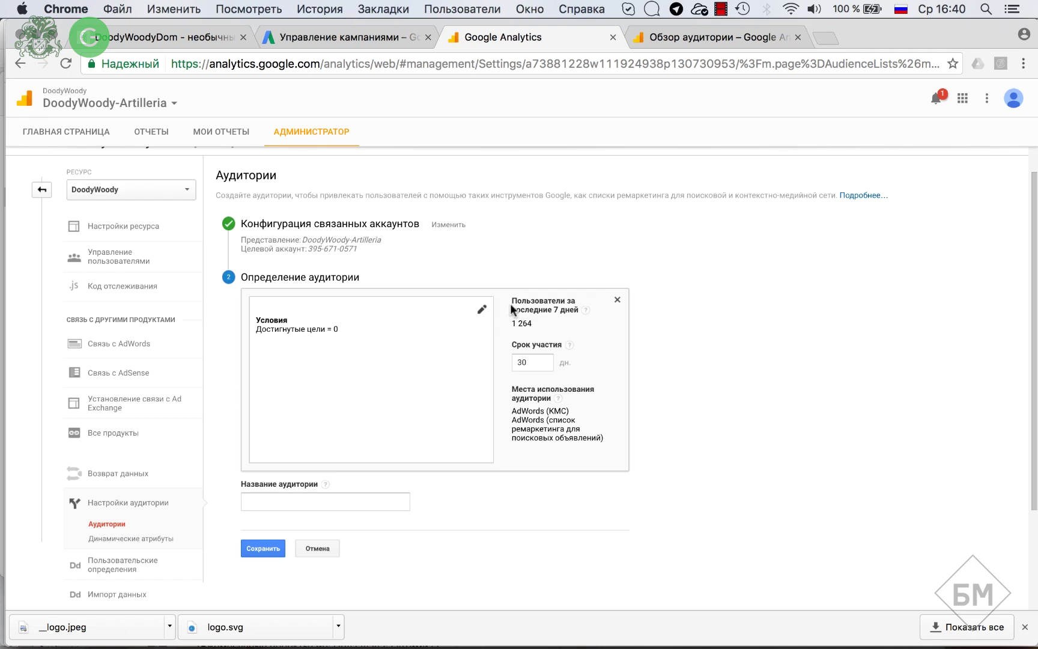
Step: Examine the distribution of days to conversion in the "Время до конверсии" report, and return to the audience definition
click(317, 504)
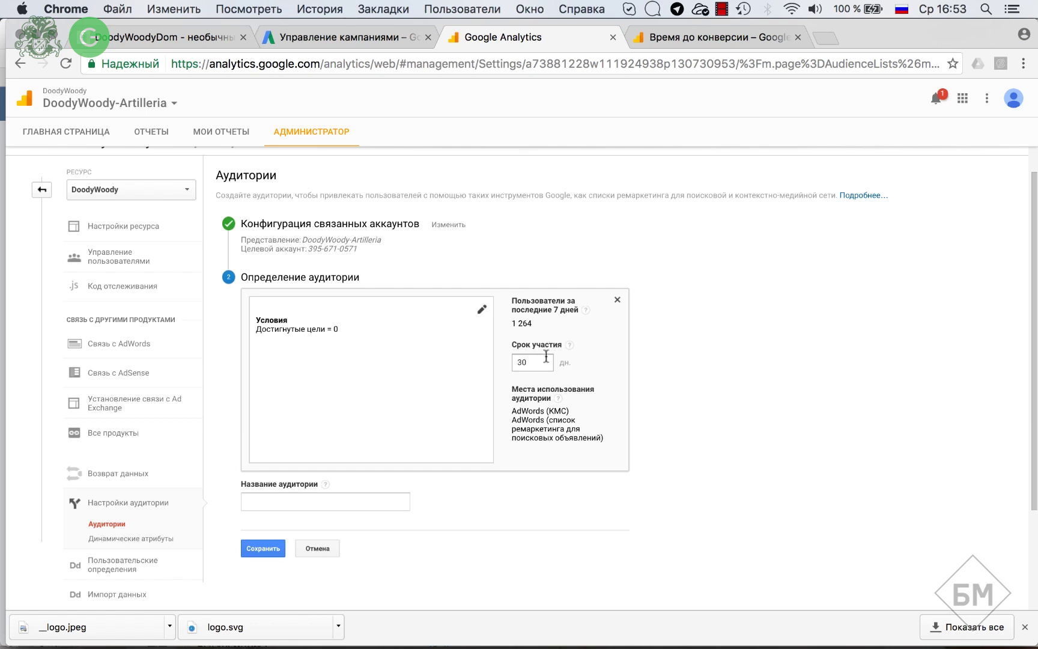
mouse_move(569, 349)
click(695, 40)
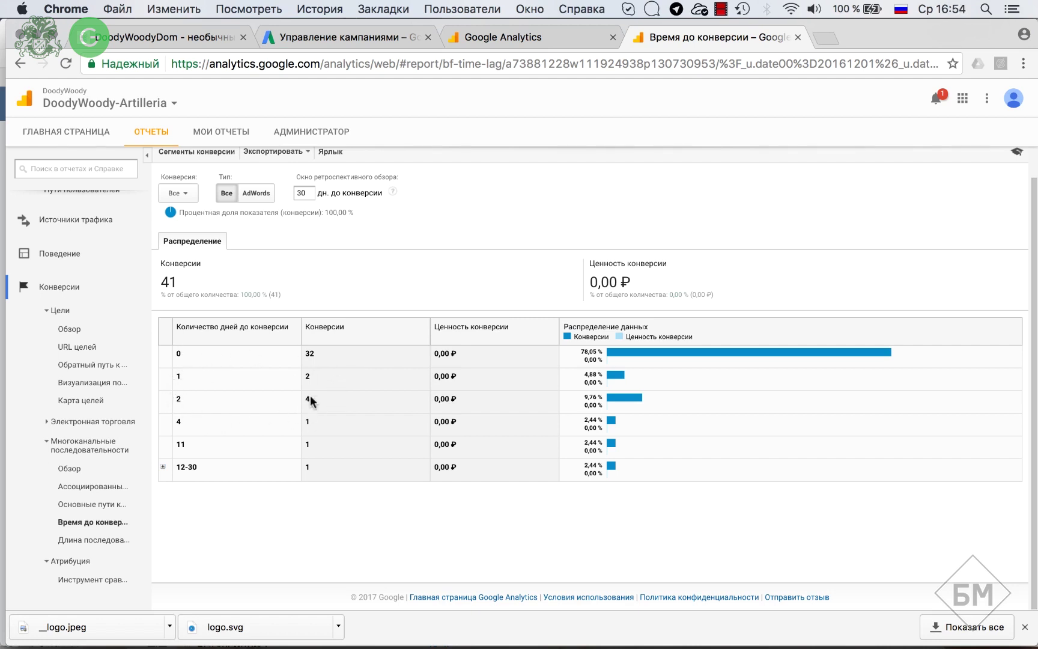
click(523, 36)
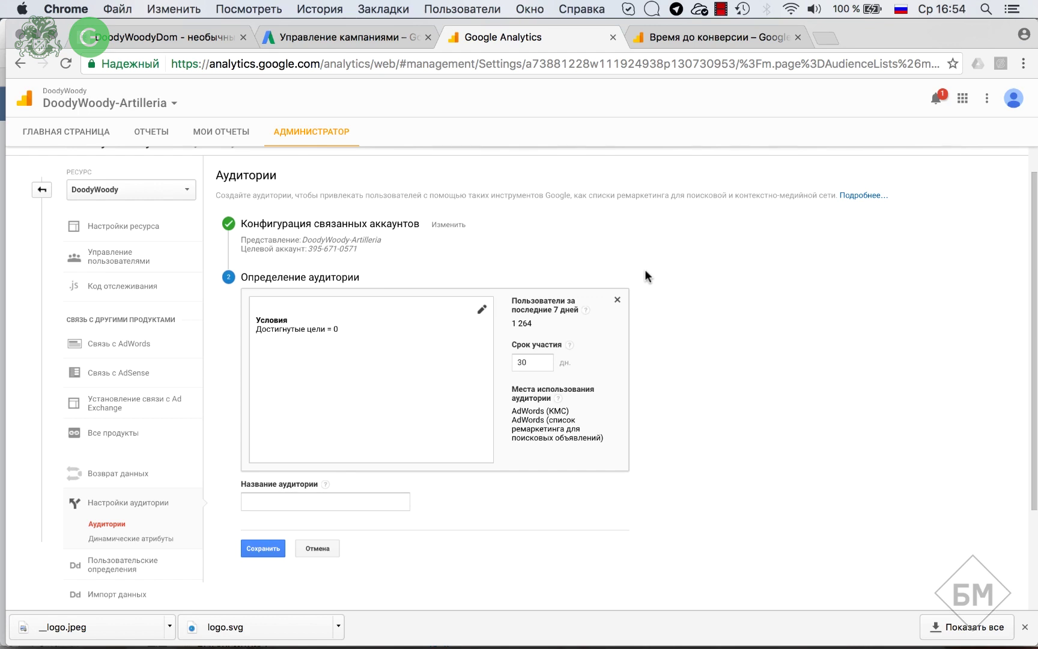
Step: Set the audience's membership duration to 5 days
click(538, 361)
key(BackSpace)
key(BackSpace)
text(5)
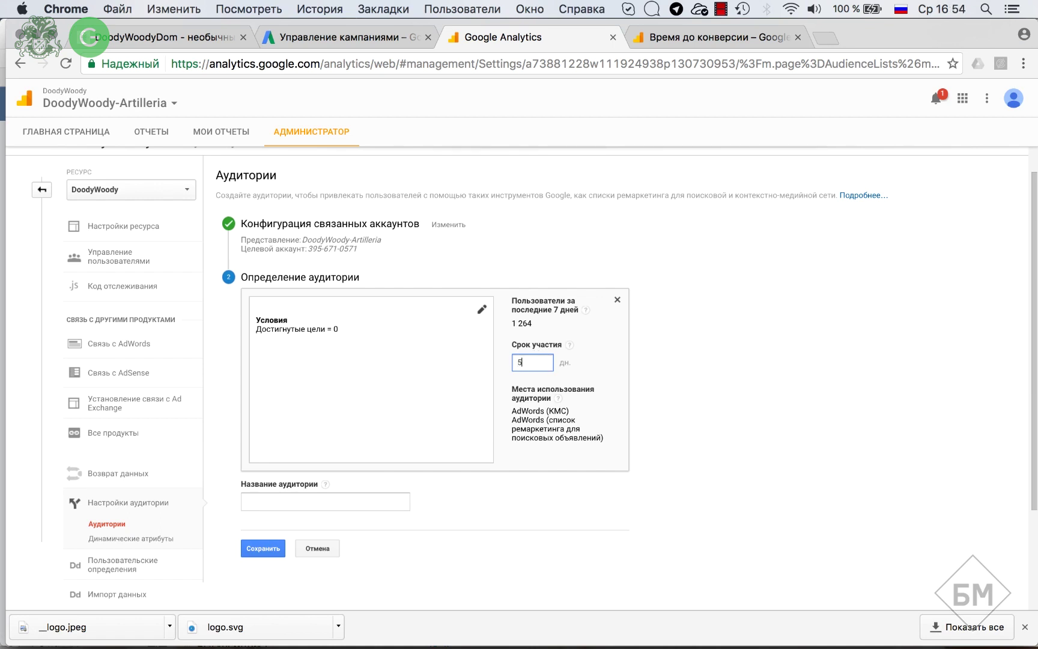
Step: Name the audience "Последние 5 дней без конверсий" and save it
click(281, 503)
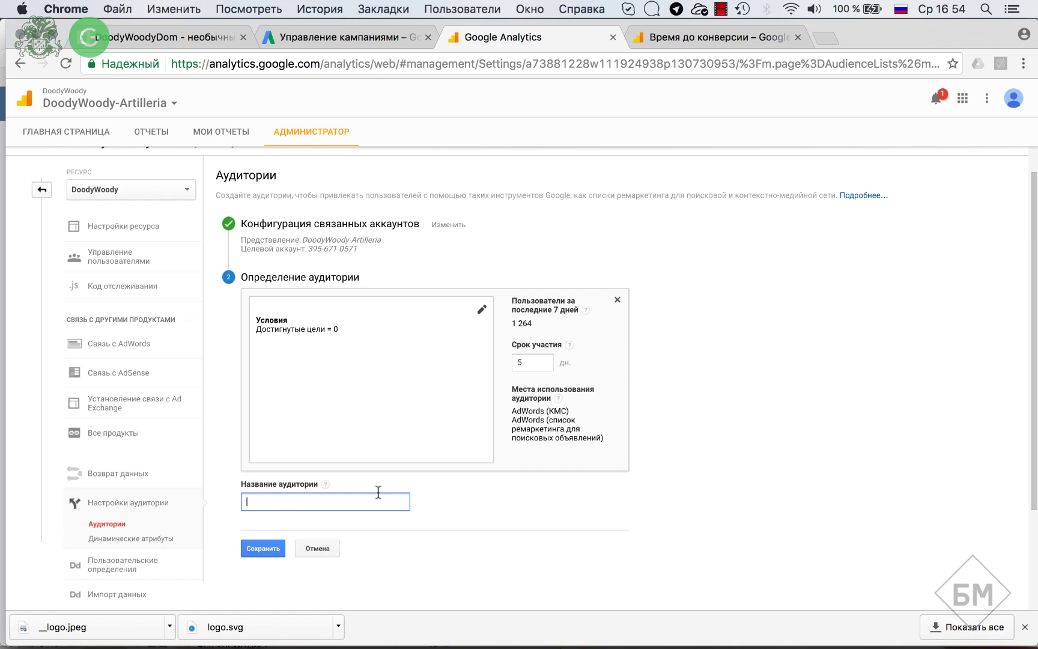
text(Последние 5 дней без конверсий)
click(262, 549)
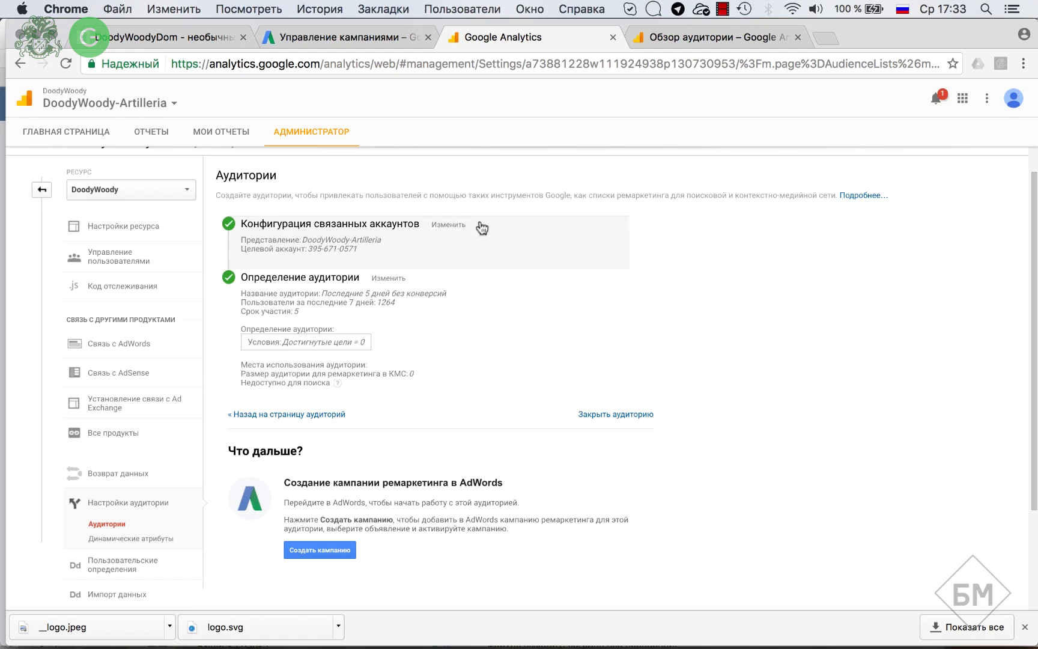
Step: Edit the saved audience's definition to add and apply a behavior criterion of session duration per user greater than 5
click(389, 279)
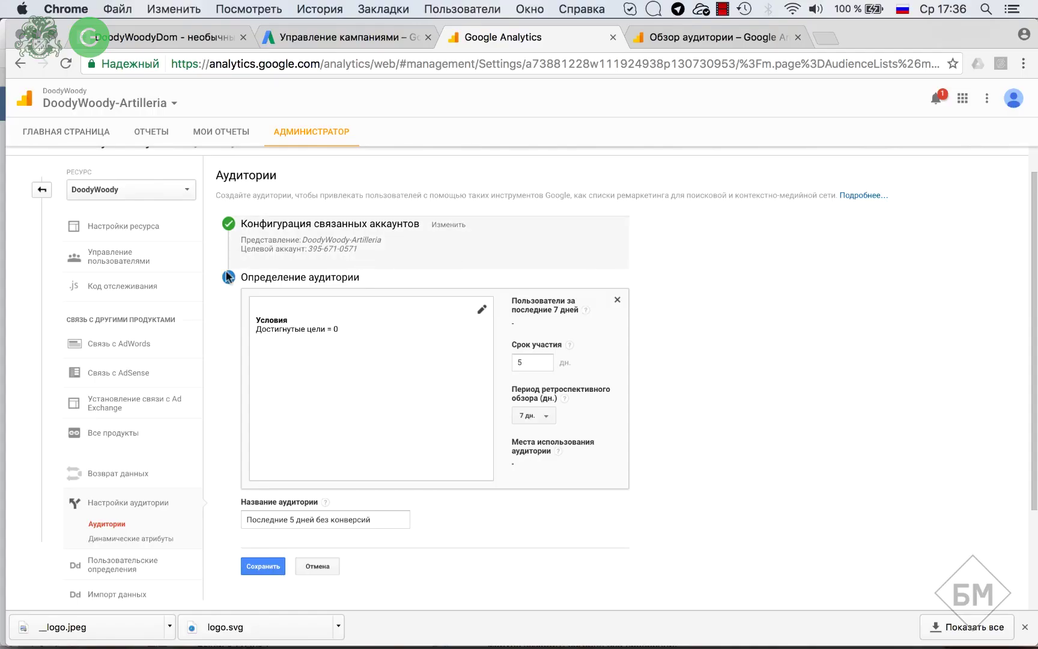
click(482, 311)
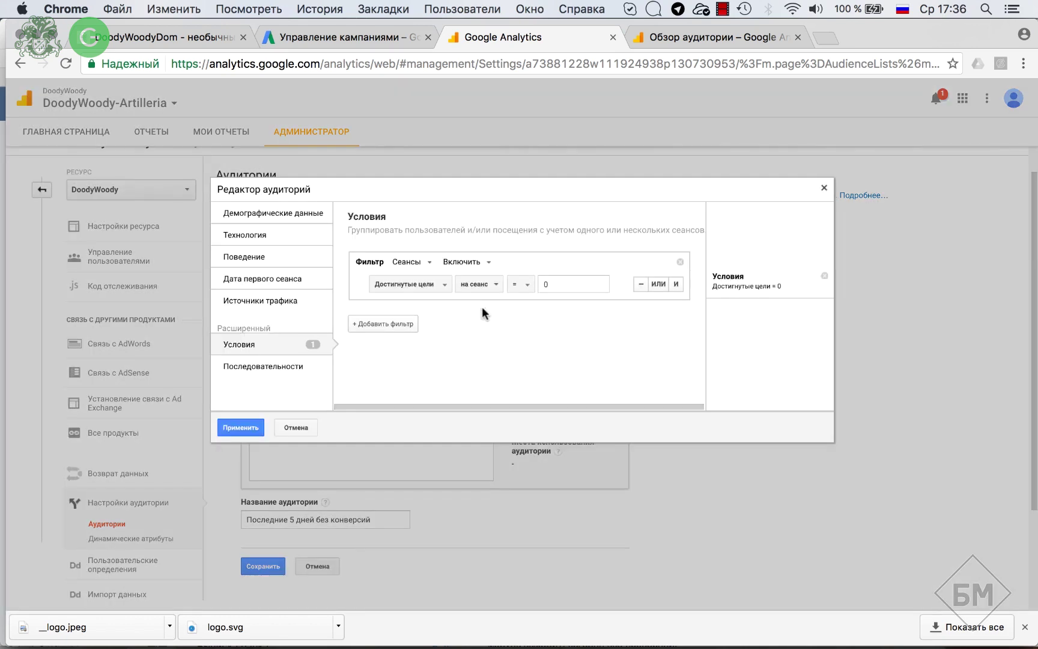
click(263, 259)
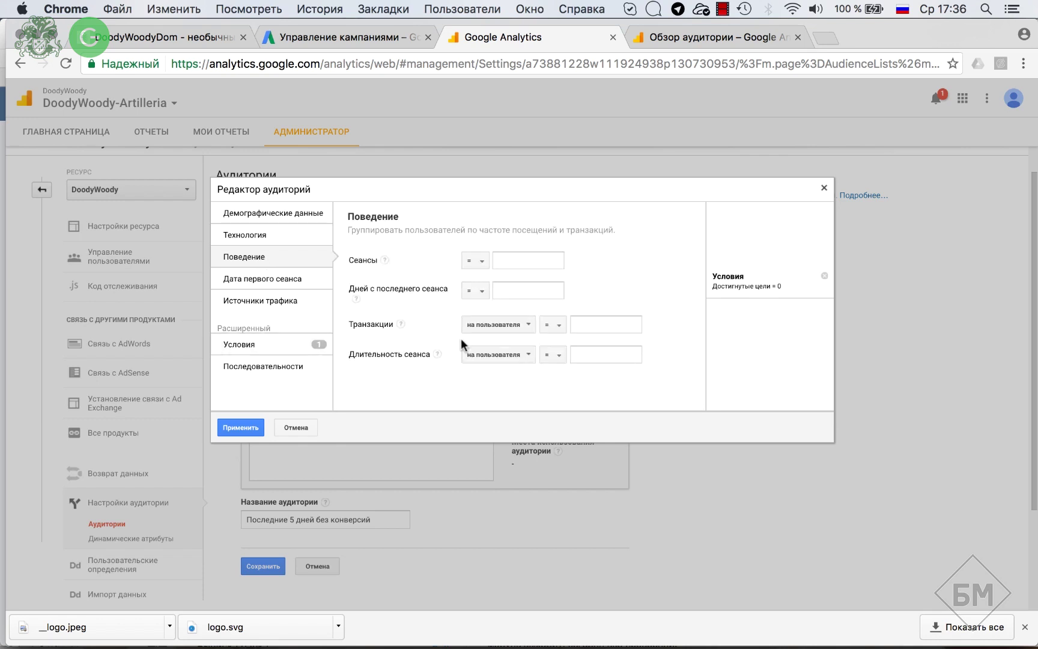
click(562, 359)
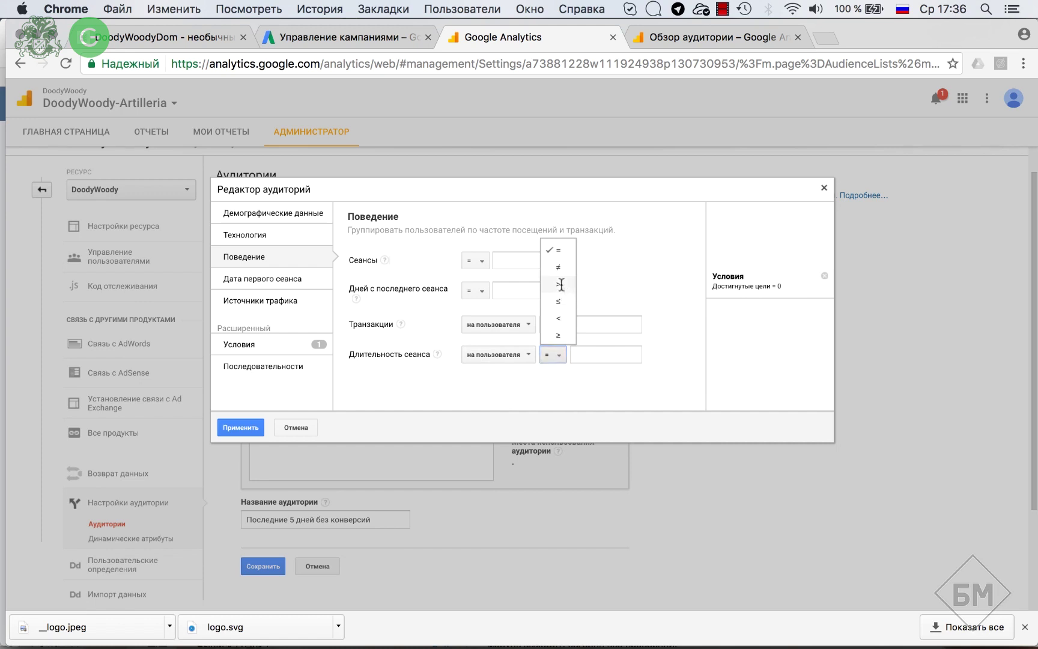
click(562, 286)
click(597, 355)
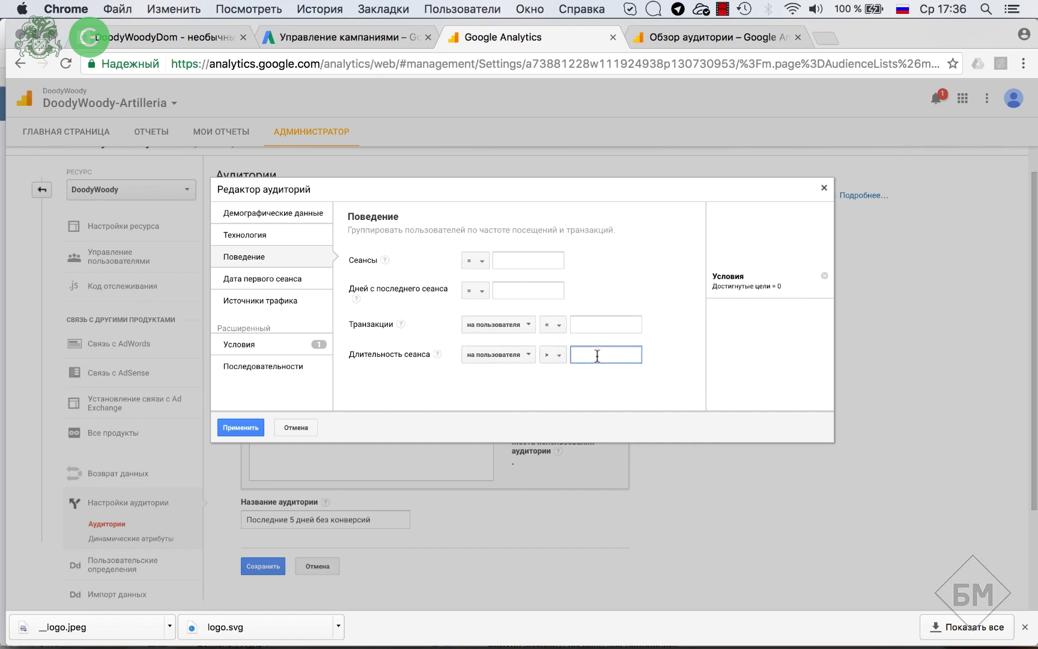
text(5)
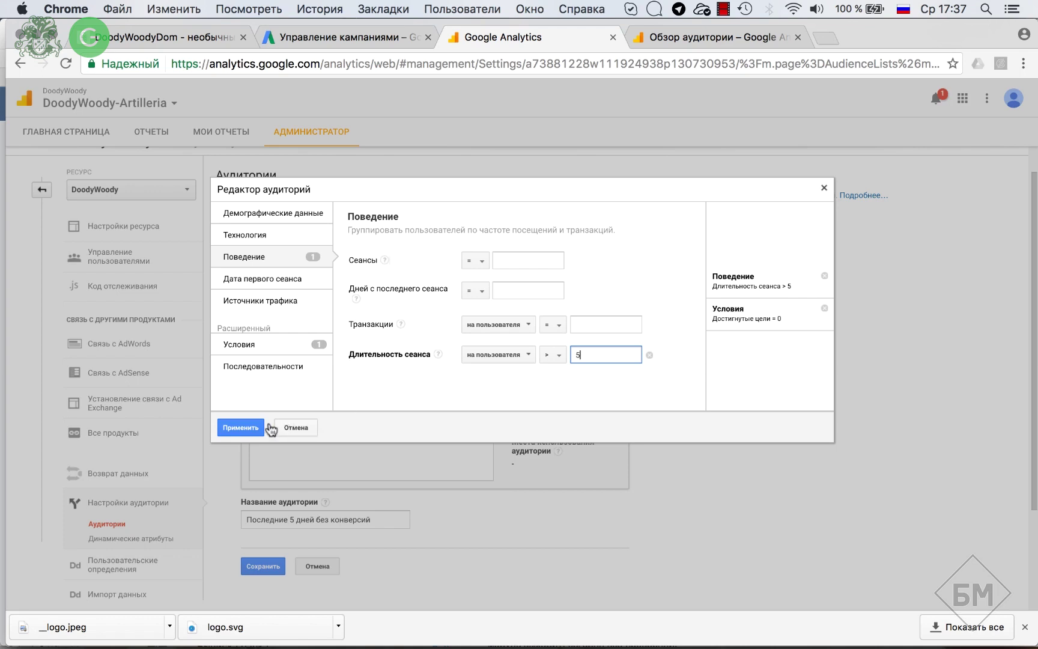
click(241, 427)
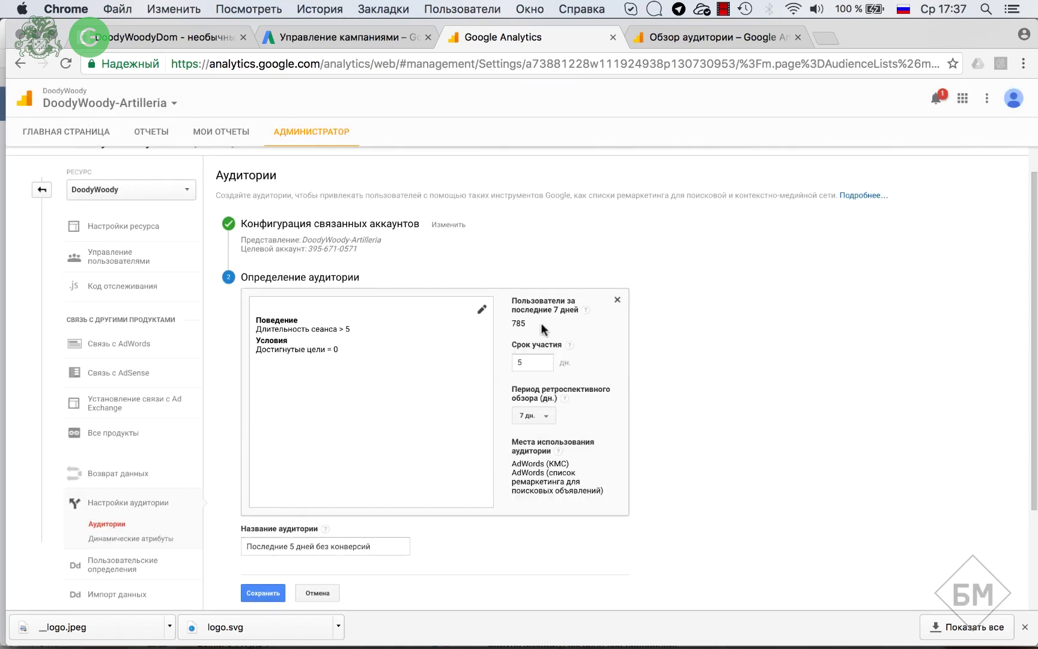
Step: Extend the audience name to "Последние 5 дней без конверсий больше 5 секунд" and save the audience
double_click(524, 323)
click(512, 325)
scroll(500, 332, down, 1)
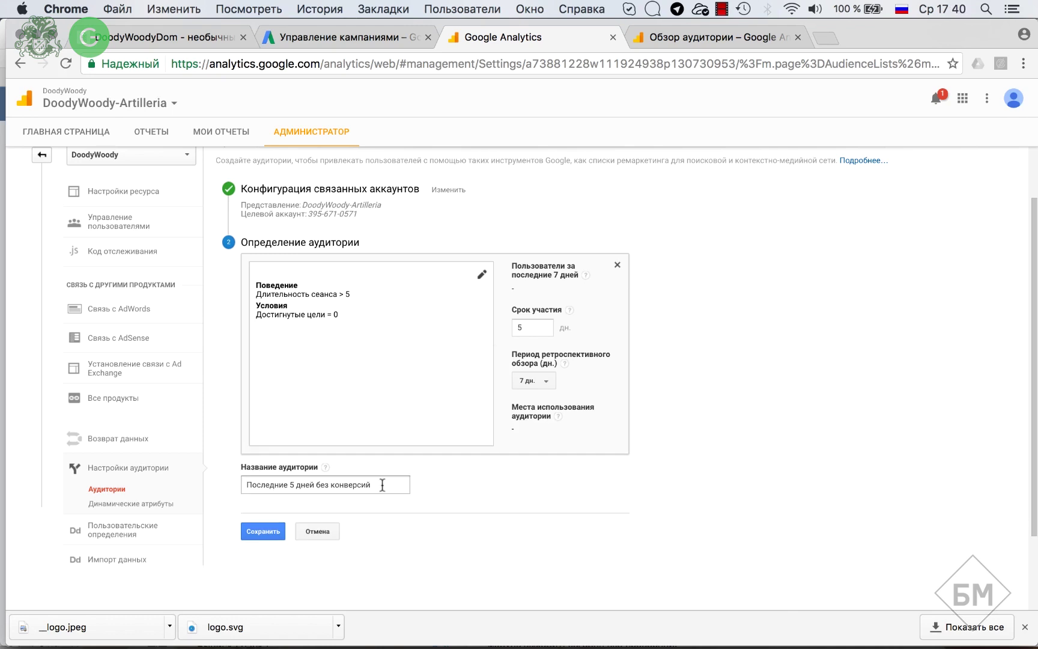
click(382, 485)
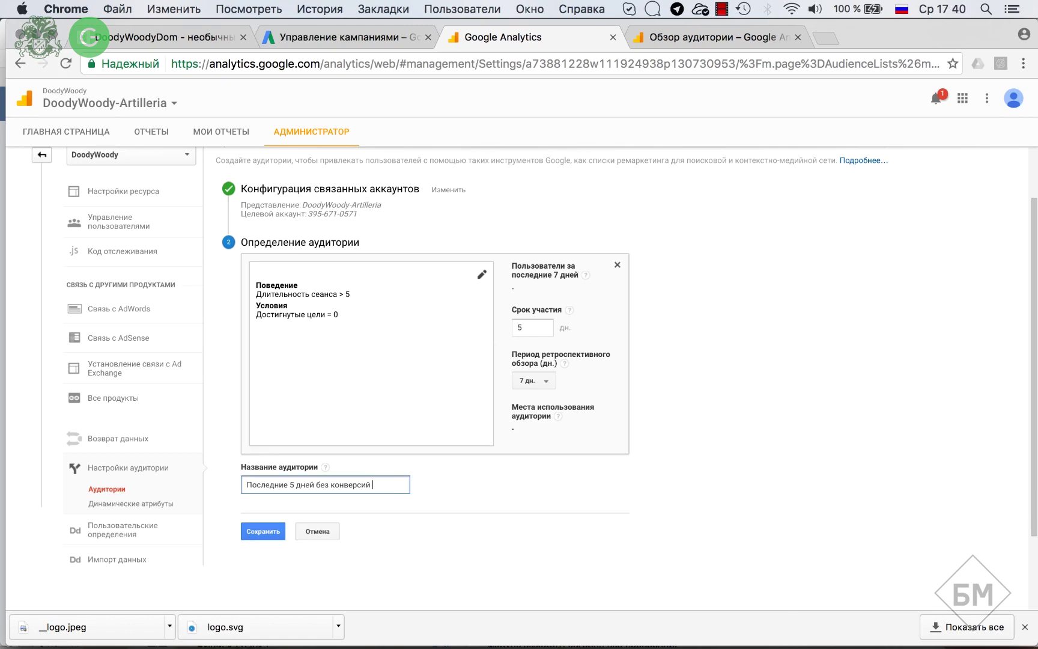
text(больше 5 секунд)
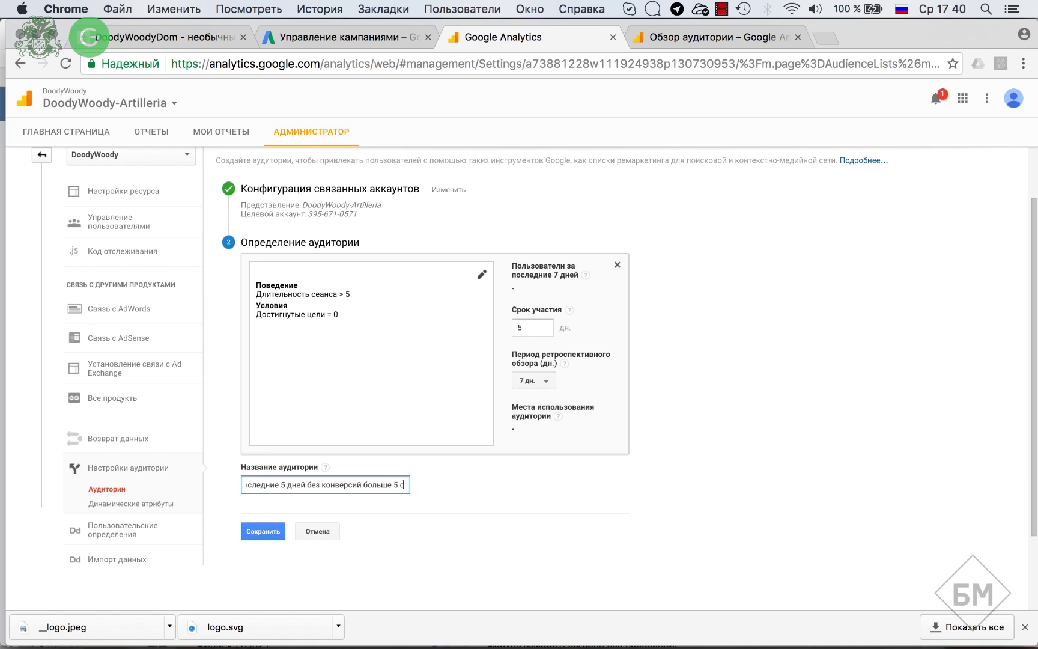
click(263, 531)
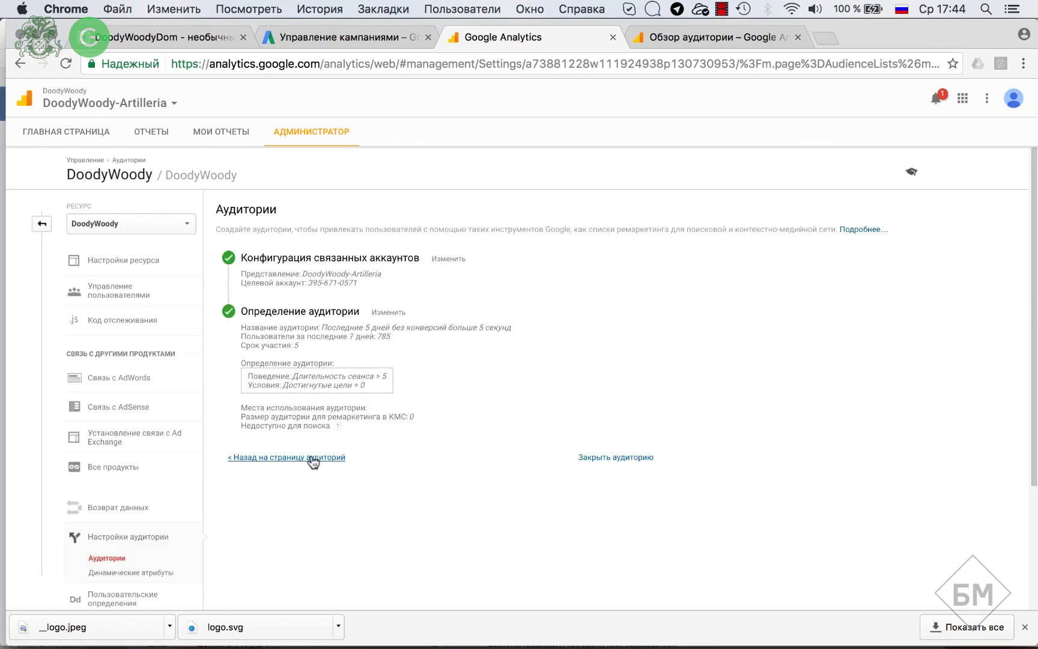
Step: Start a new audience with the linked AdWords account as destination, based on users who visited a specific section of the site
click(313, 458)
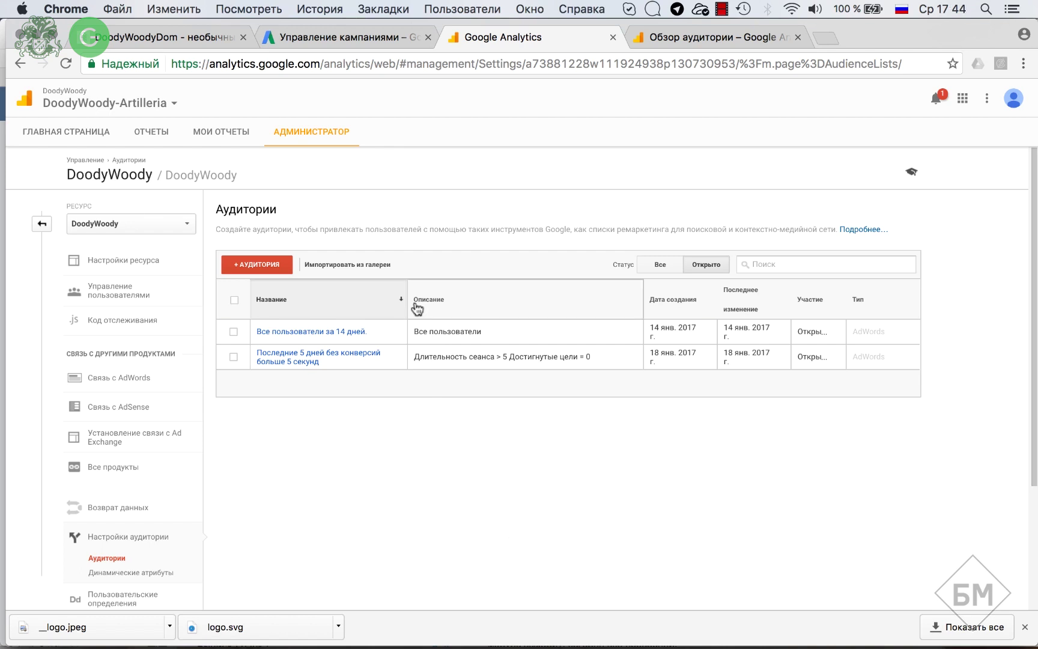
click(262, 266)
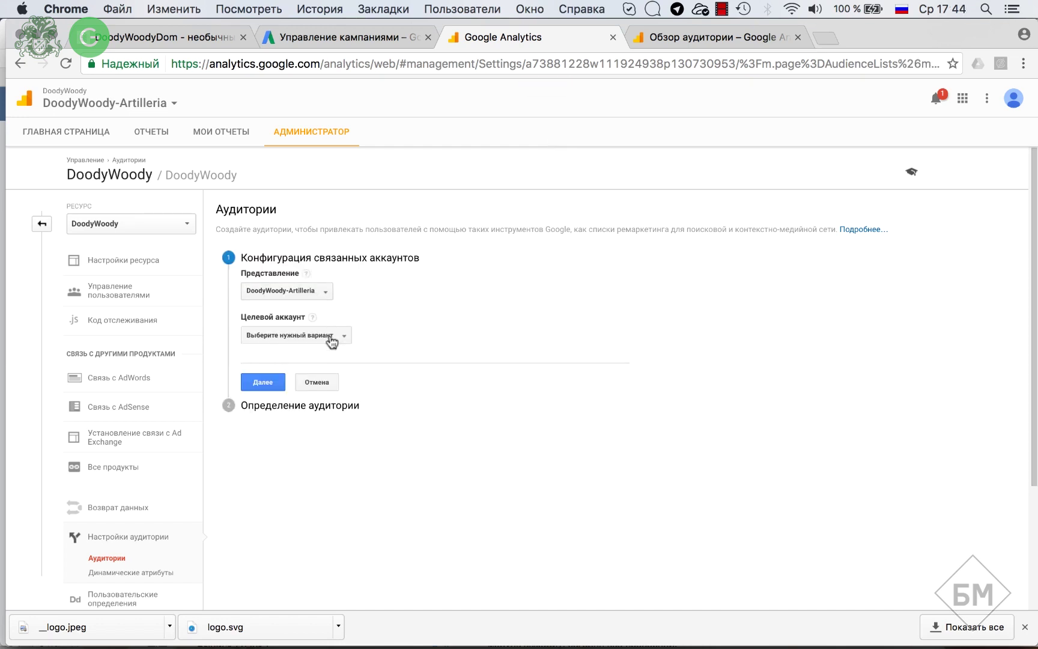
click(332, 337)
click(327, 396)
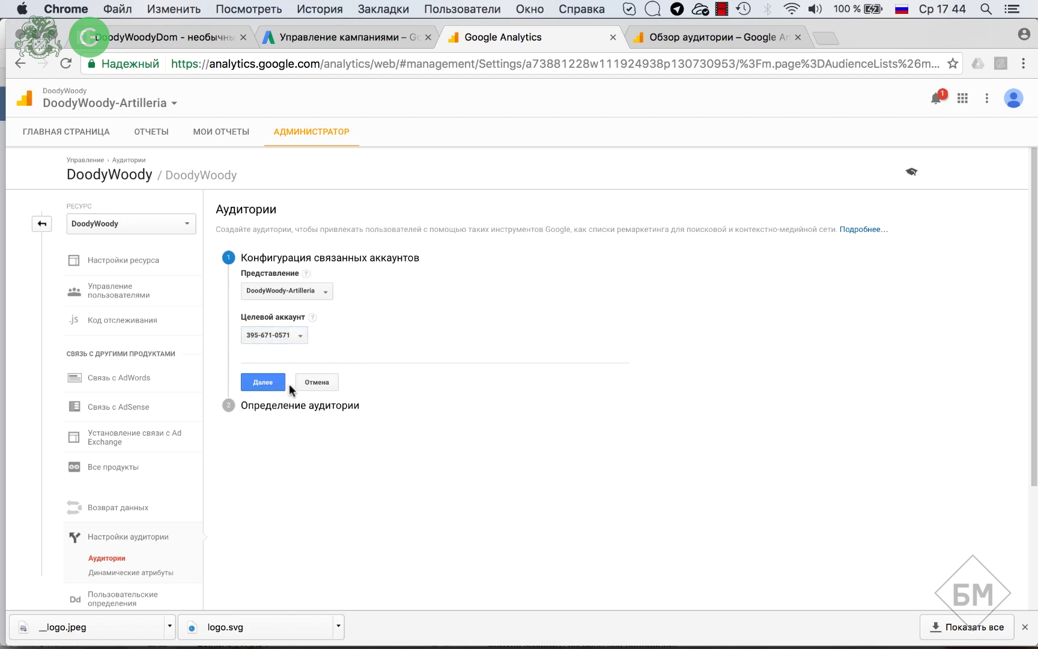
click(277, 384)
scroll(428, 440, down, 1)
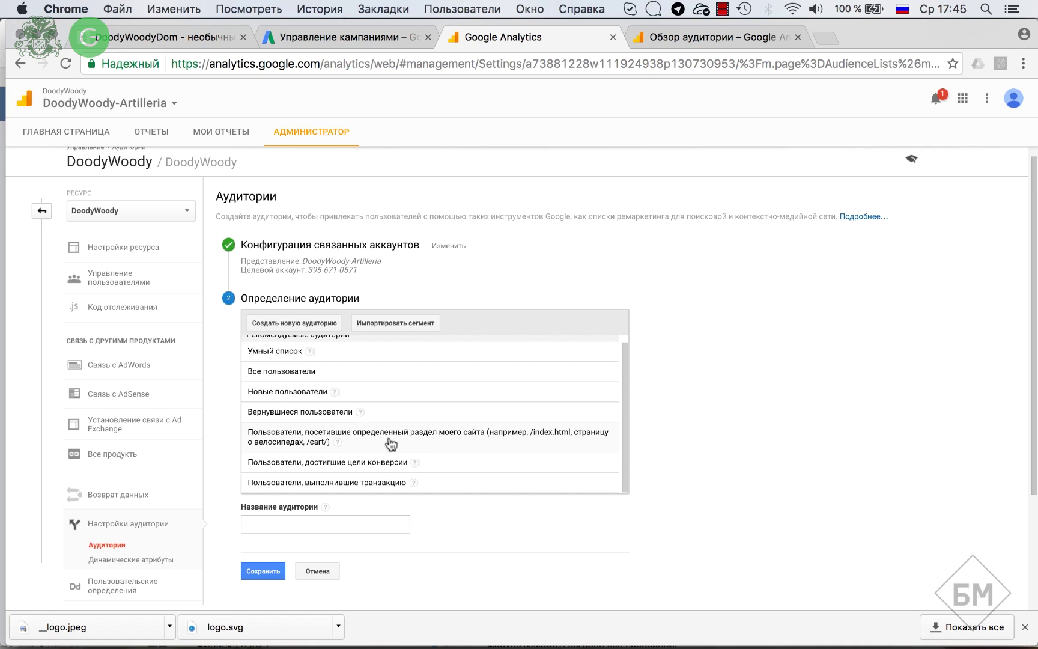
click(460, 442)
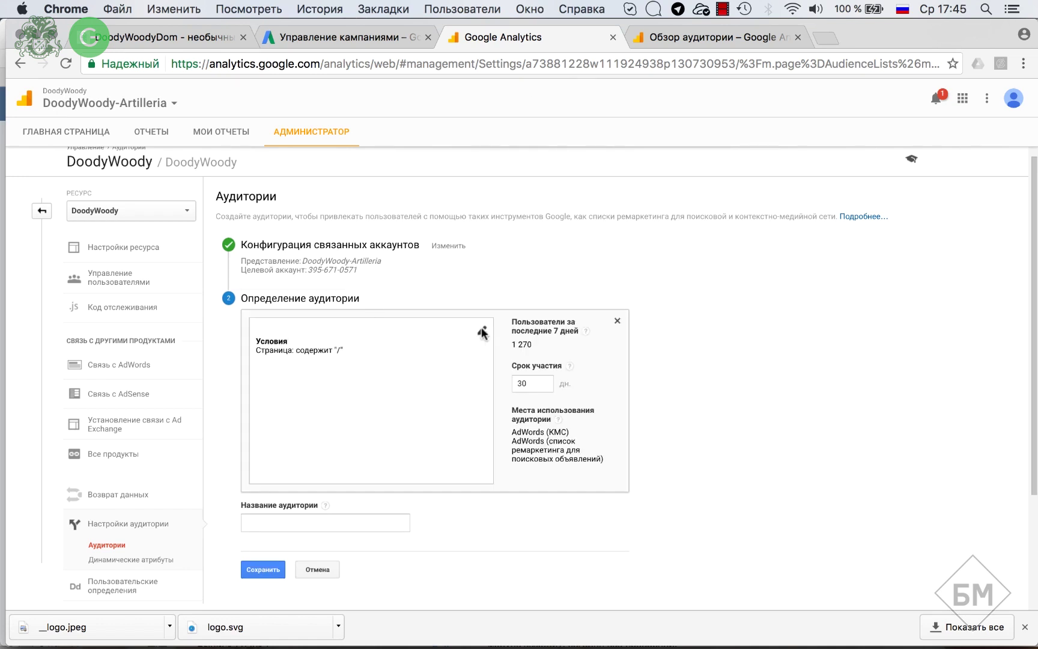
Step: Set the page condition to contain "/2-level-house", using the bunk-bed page's address from the DoodyWoody site, and add an empty AND condition
click(481, 326)
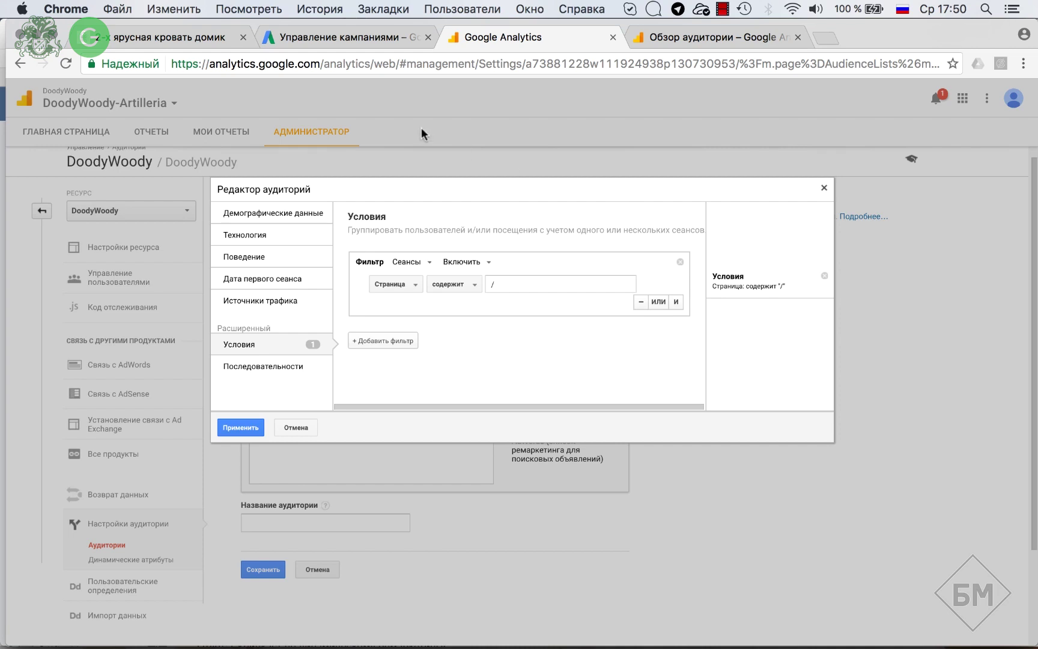
click(185, 38)
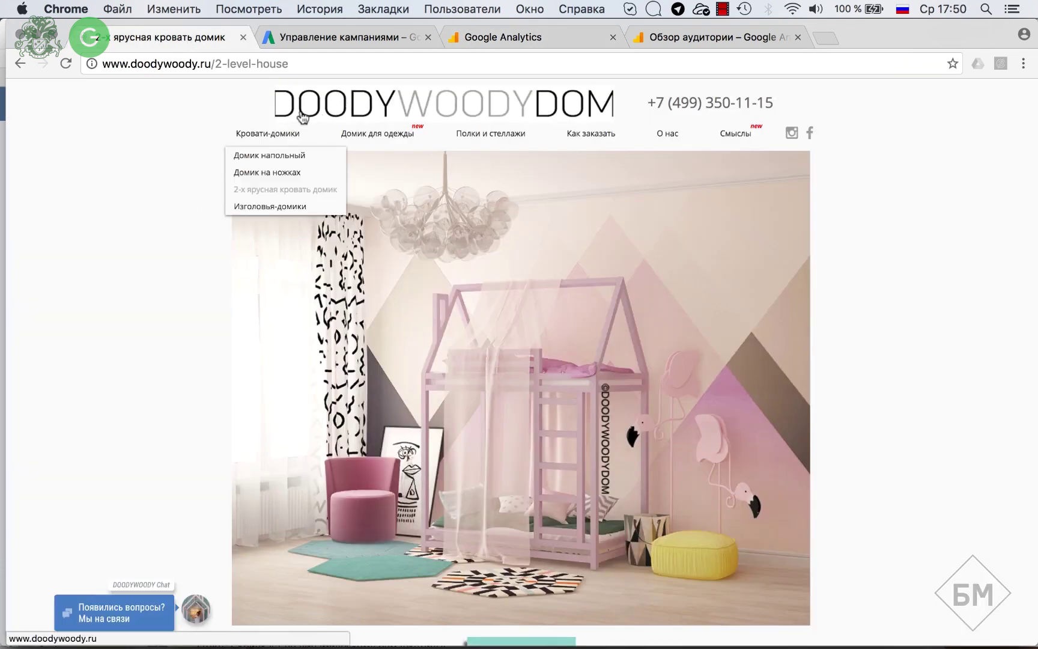
drag(295, 66, 214, 68)
key(super+c)
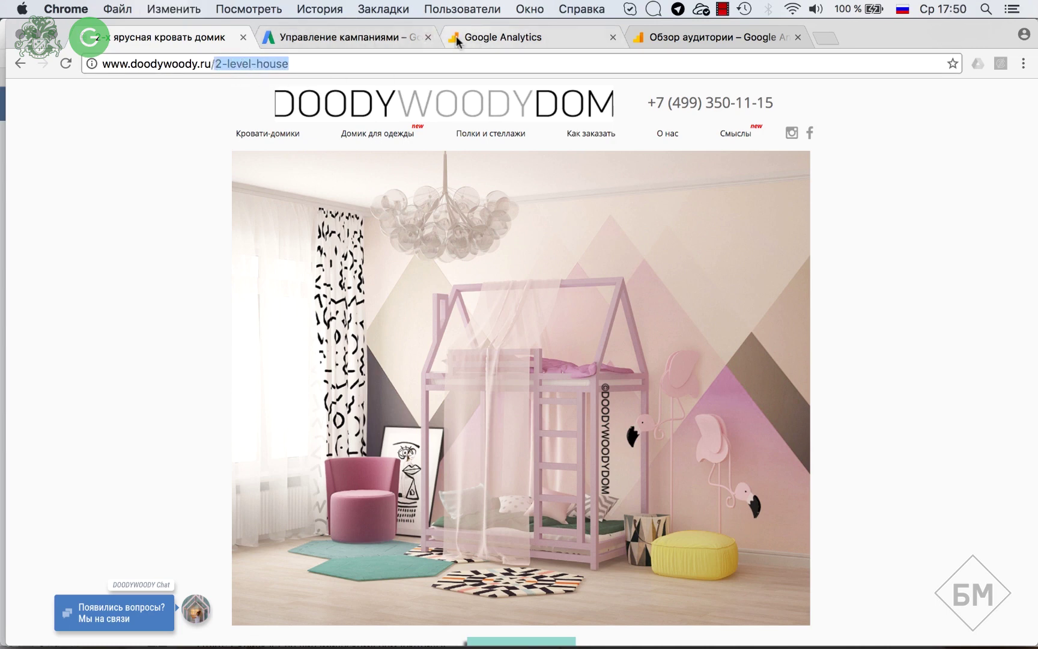
click(506, 38)
click(522, 284)
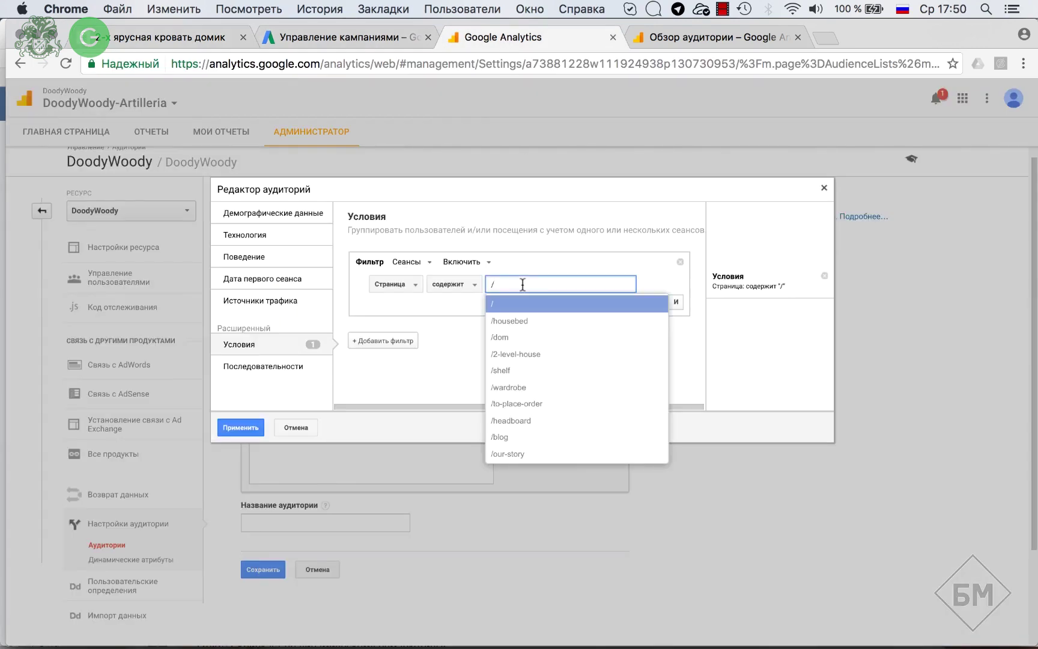
text(/)
key(super+v)
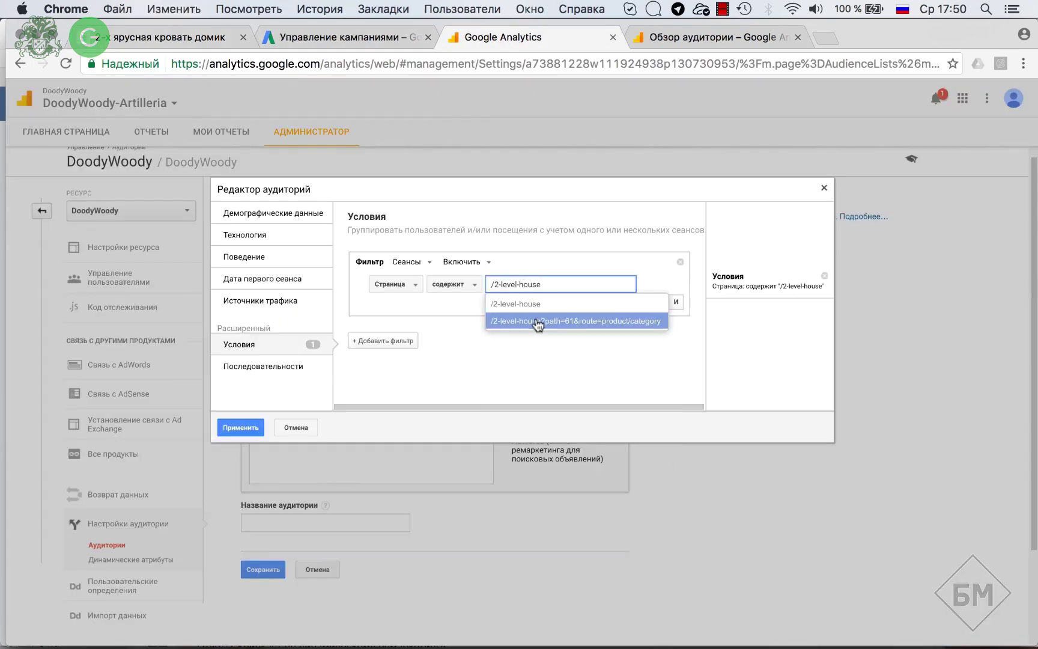
click(536, 304)
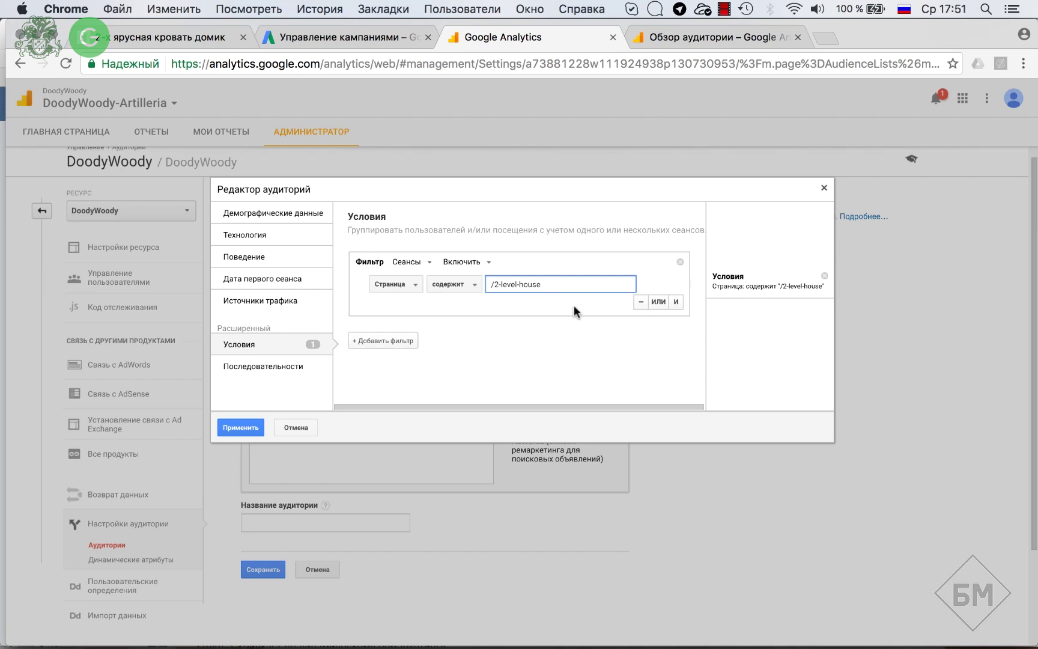
click(677, 304)
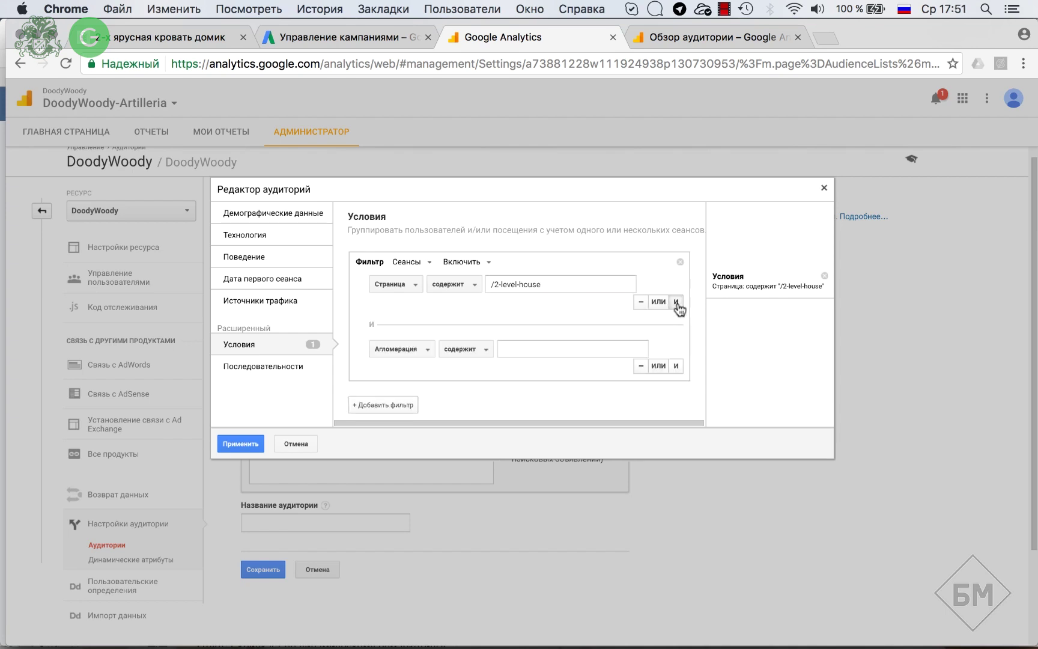
click(427, 354)
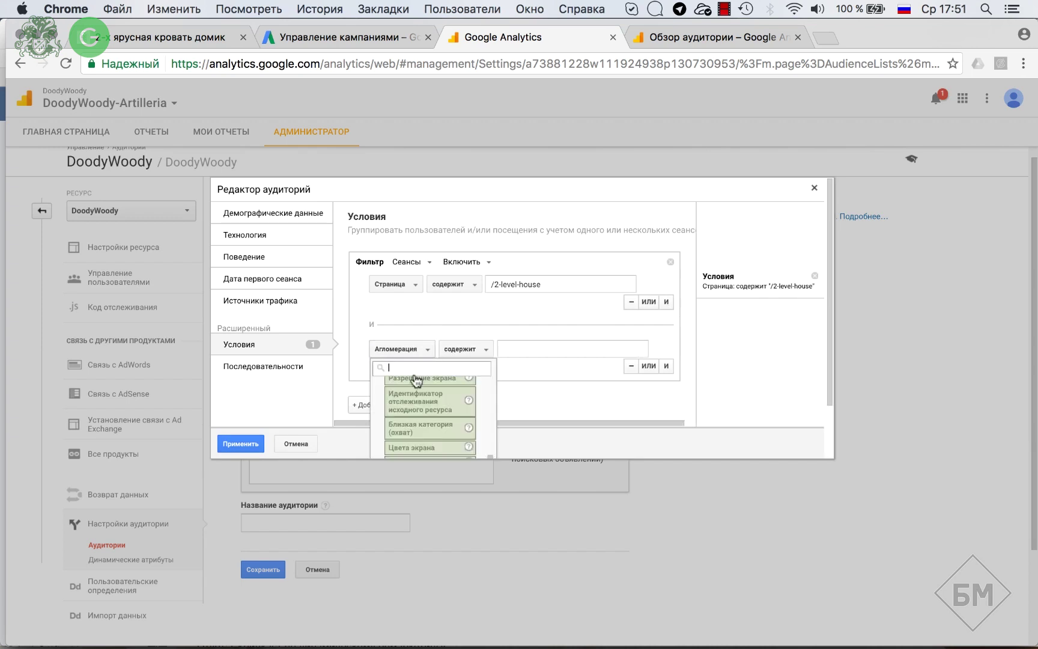
text(Достигну)
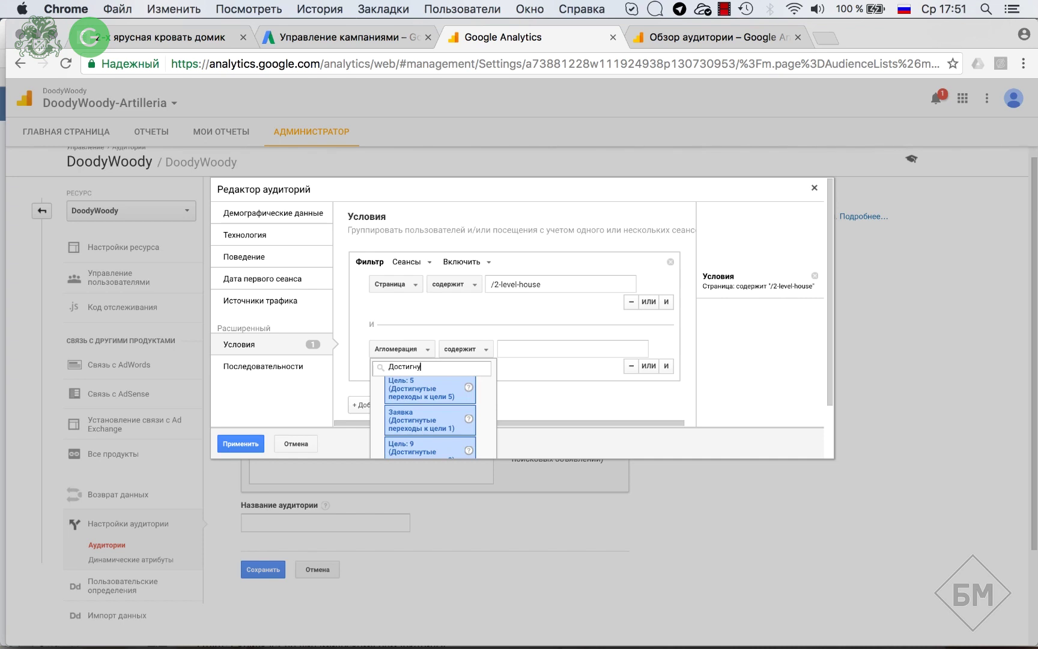
text(тые цели)
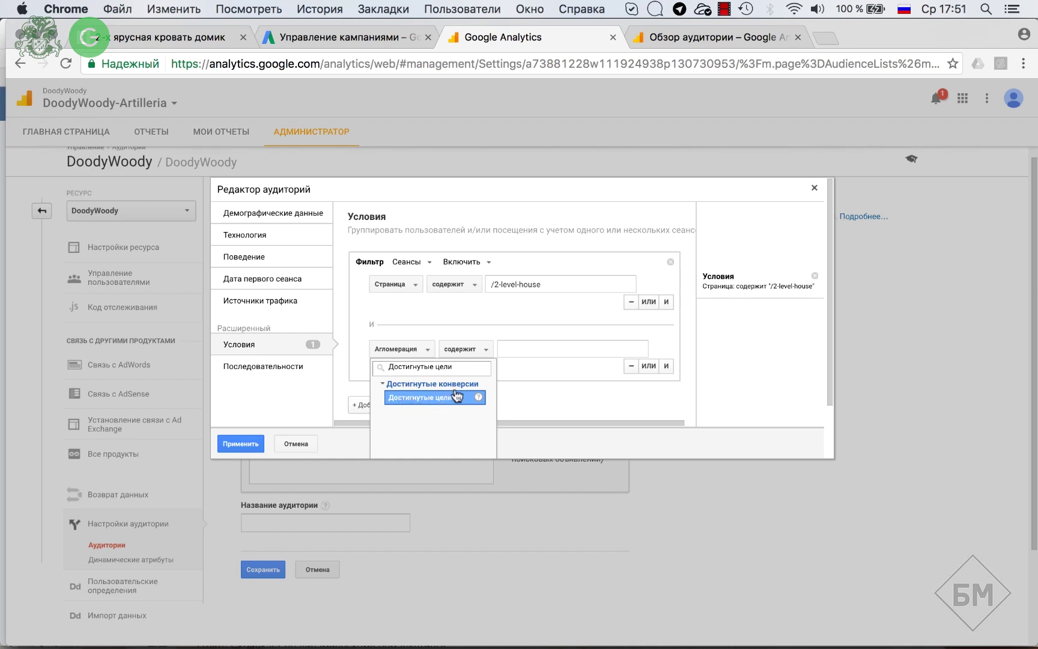
click(514, 347)
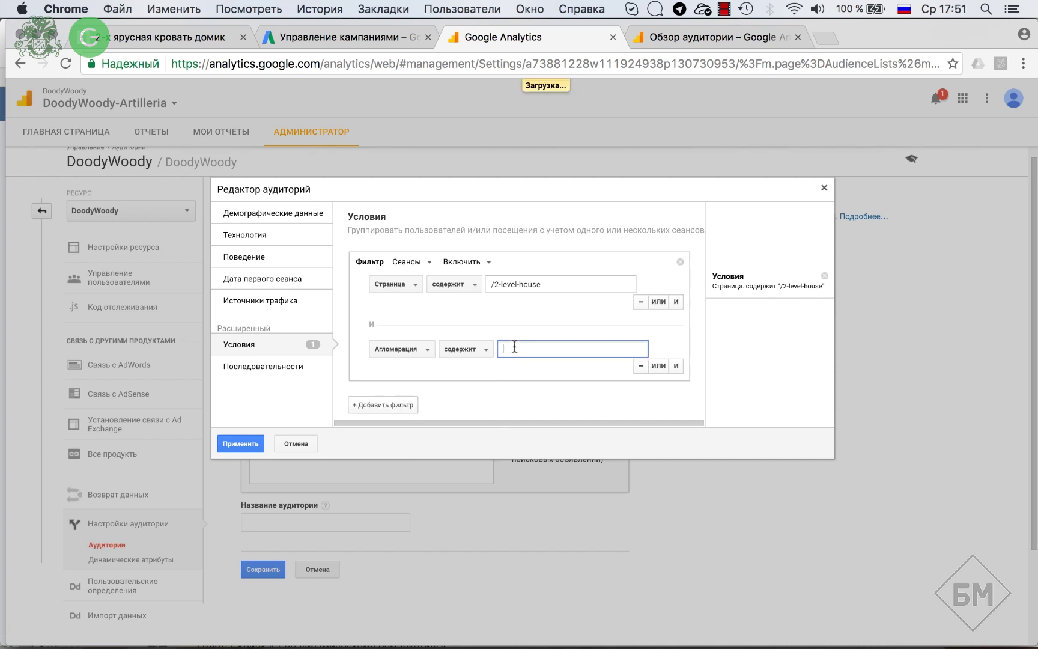
click(478, 349)
Step: Set the added AND condition to "Достигнутые цели" per session equal to 0
click(417, 353)
text(Дости)
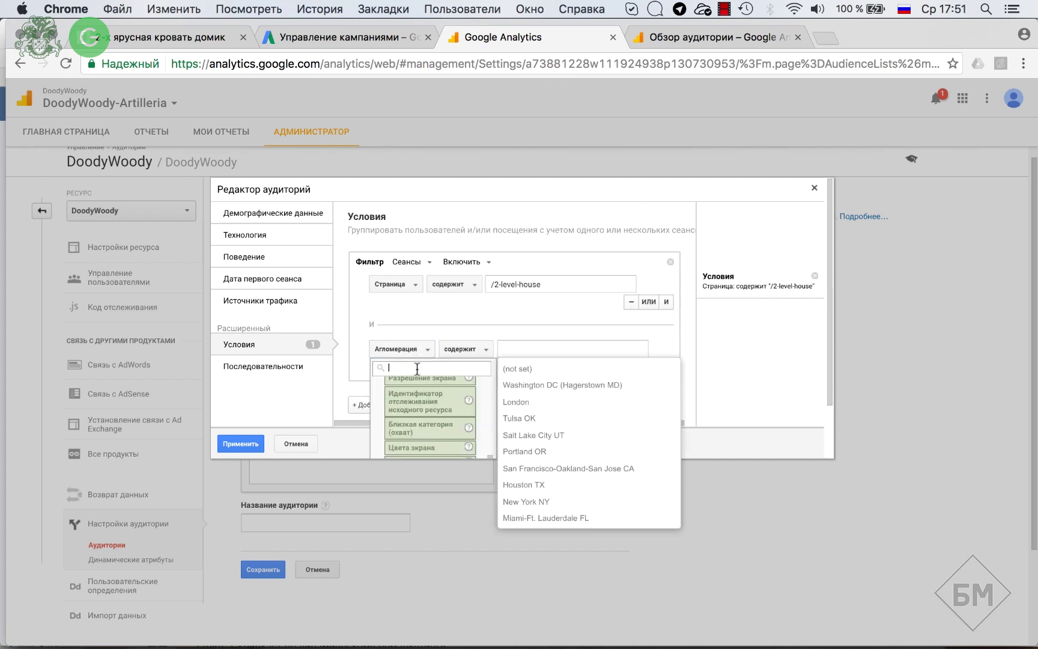
text(гн)
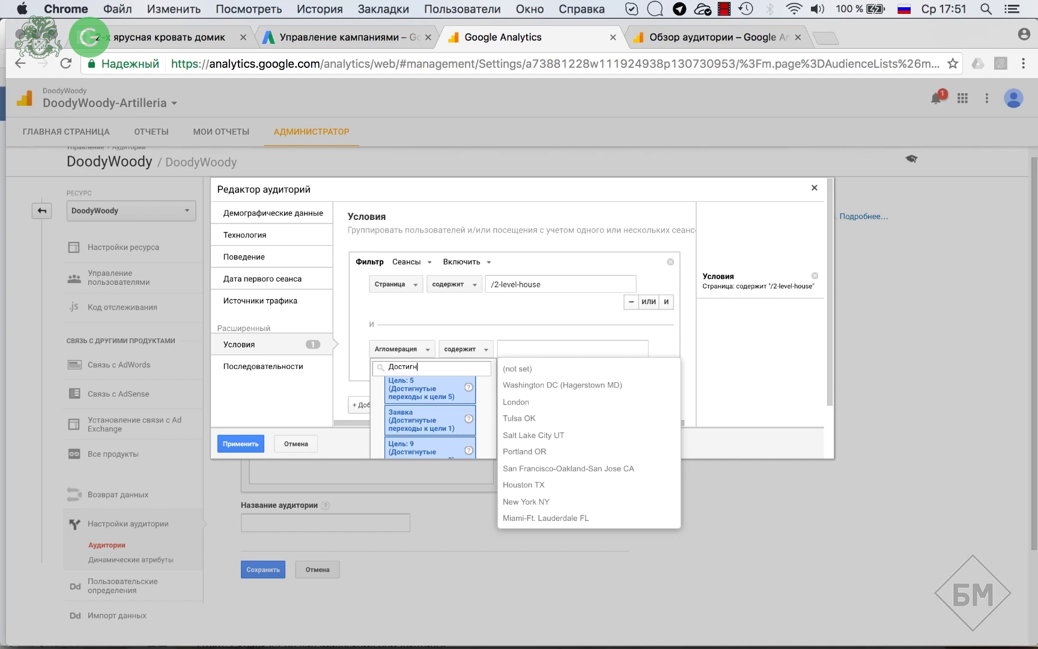
text(утые цели)
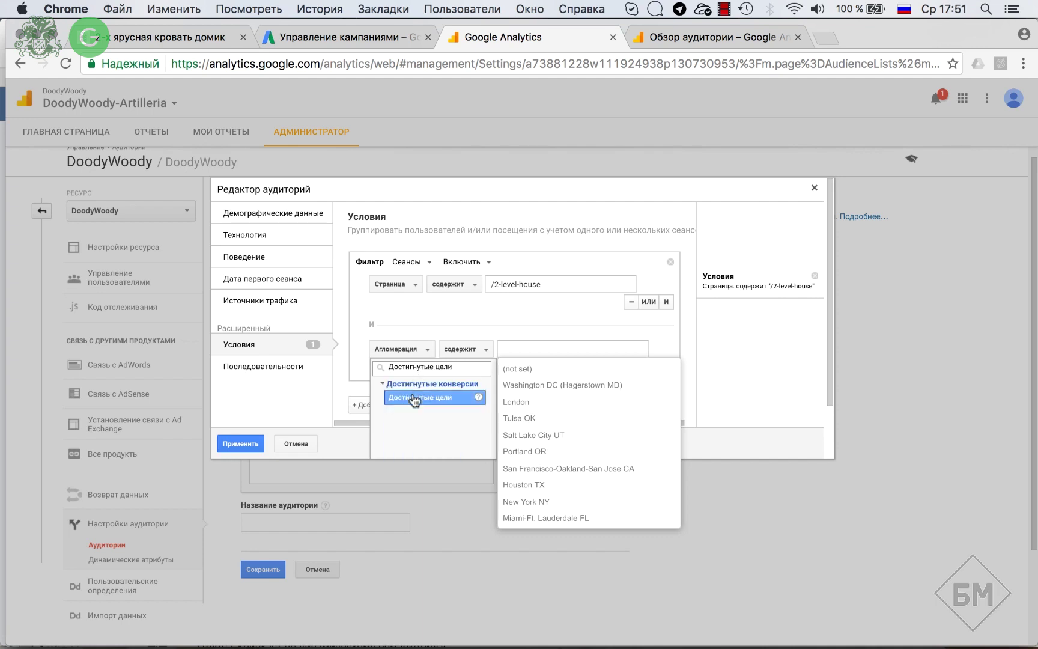
click(414, 398)
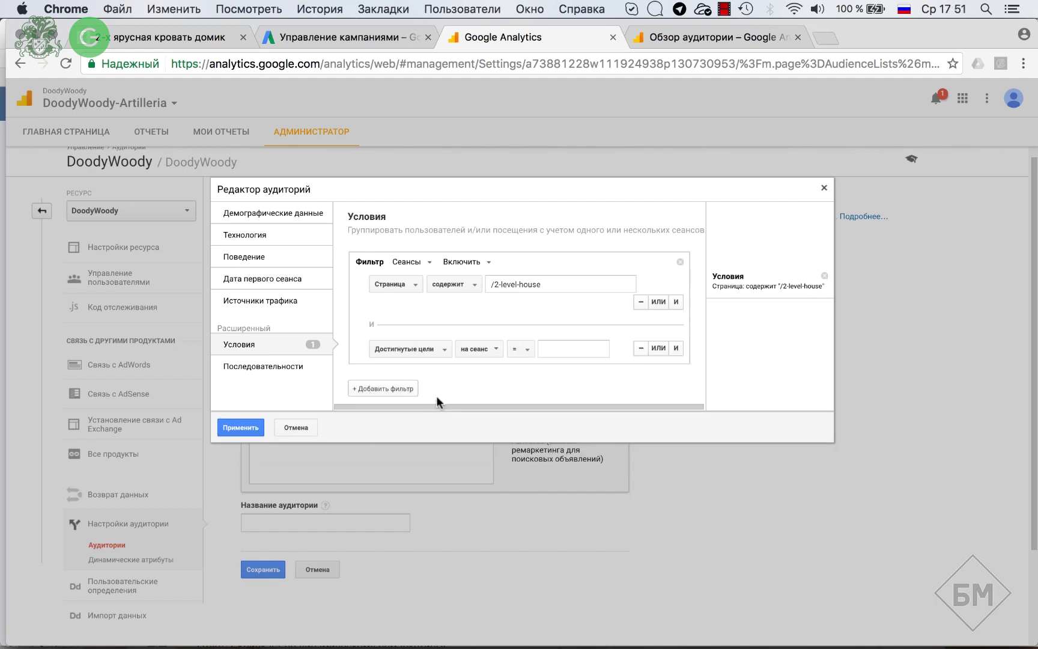
click(496, 350)
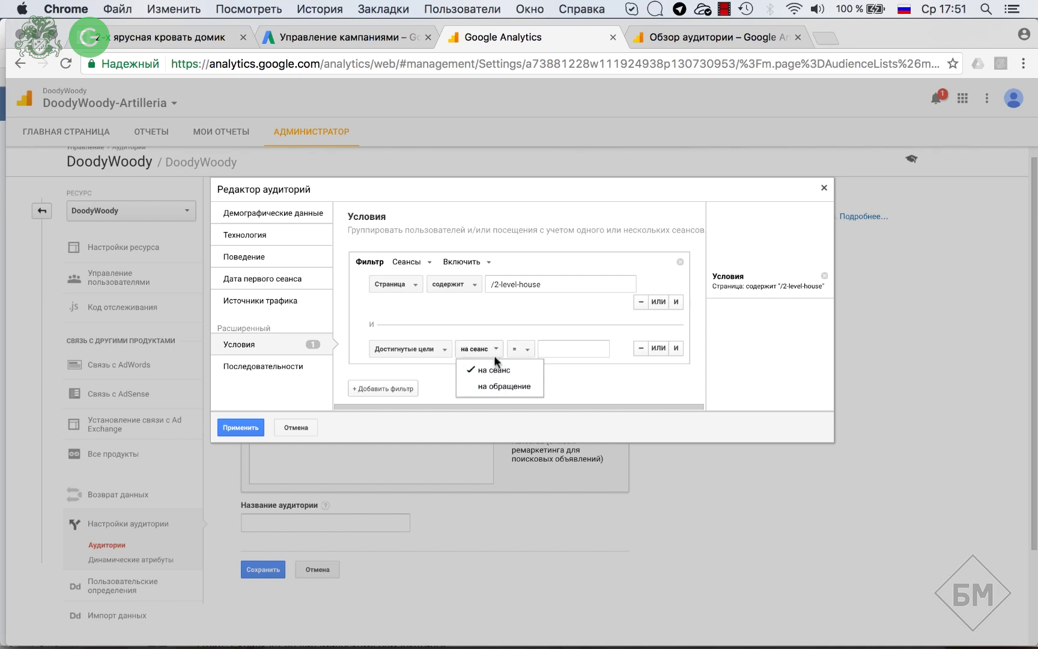
click(520, 349)
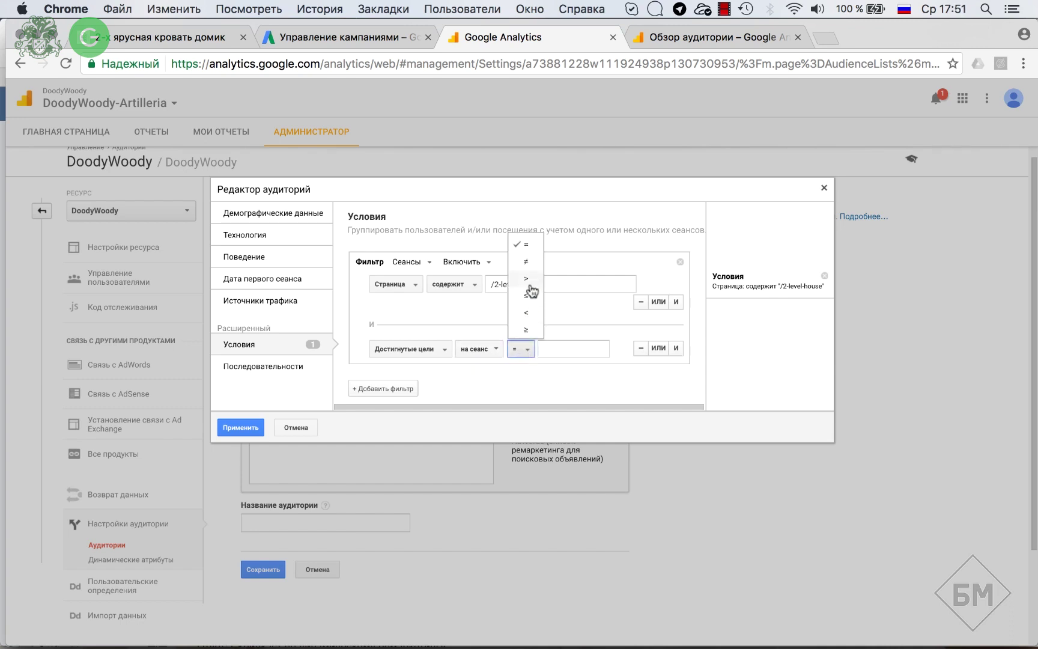
click(574, 352)
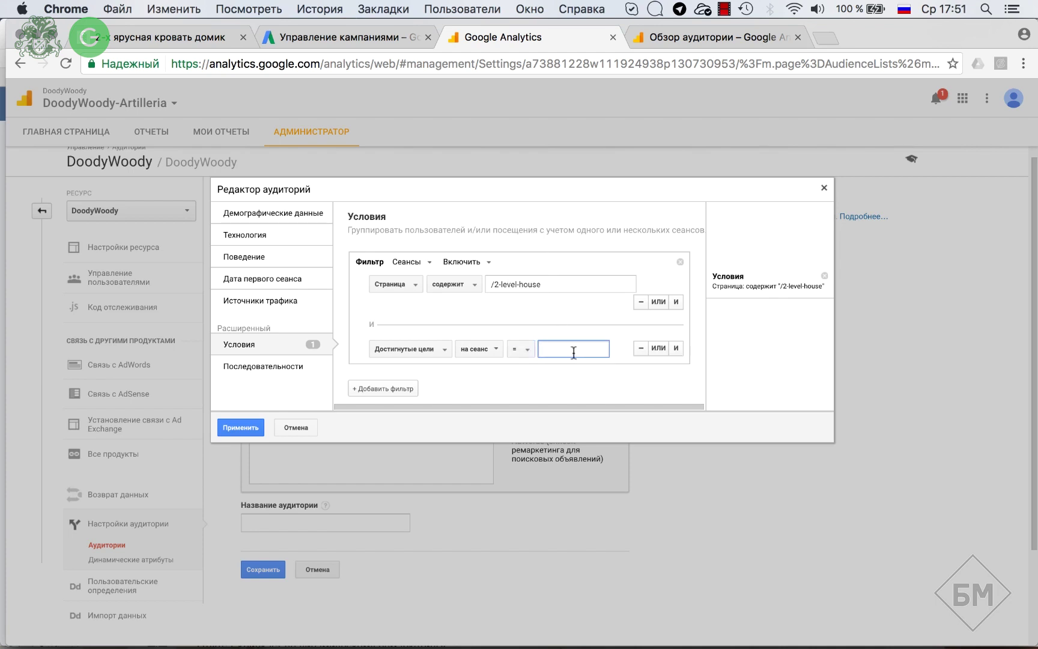
text(0)
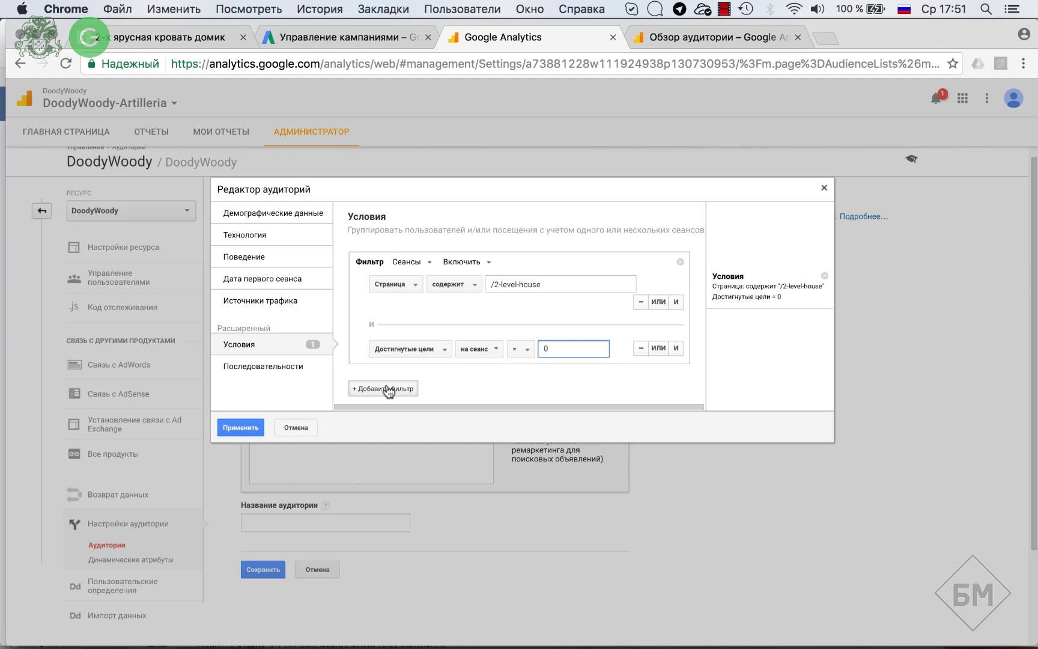
Step: Add a behavior criterion of session duration per user greater than 5 and apply the audience definition
click(268, 260)
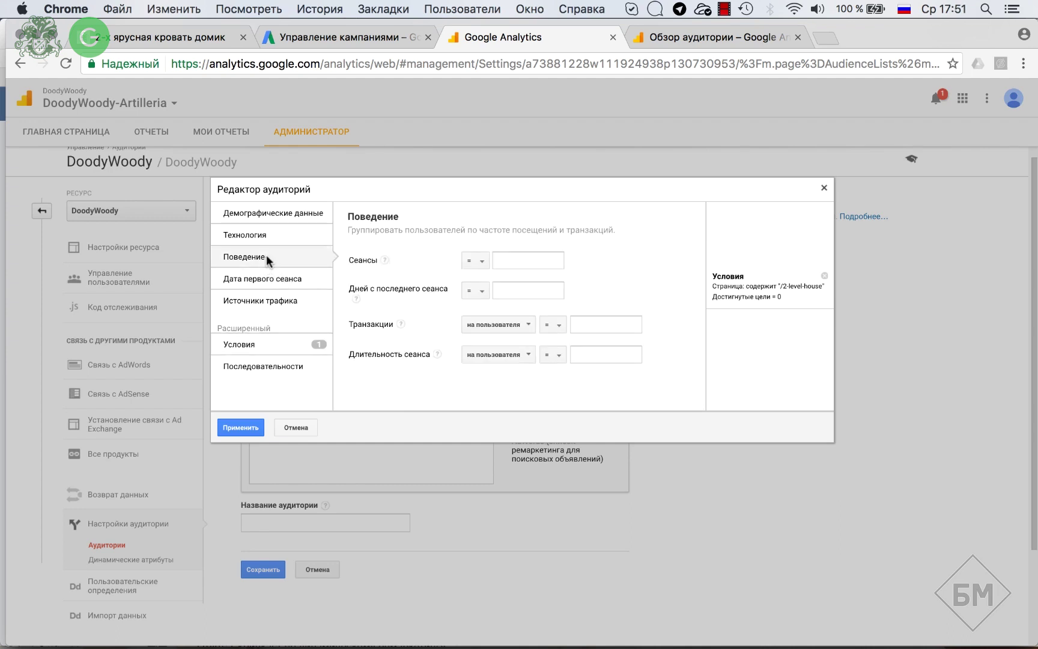
click(558, 355)
click(559, 290)
click(607, 352)
text(5)
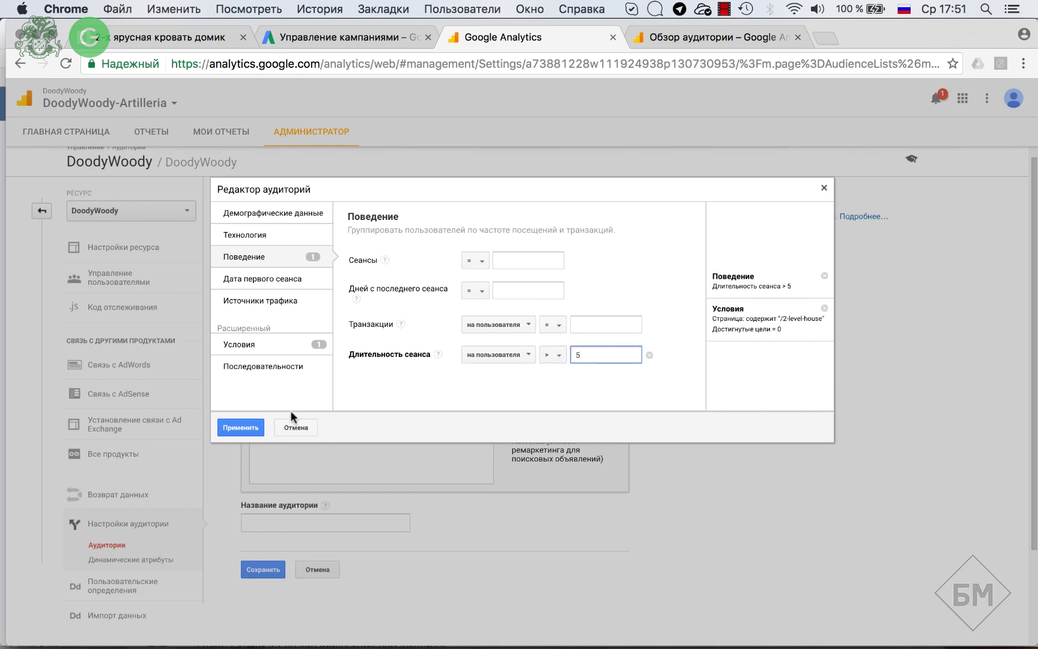
click(239, 428)
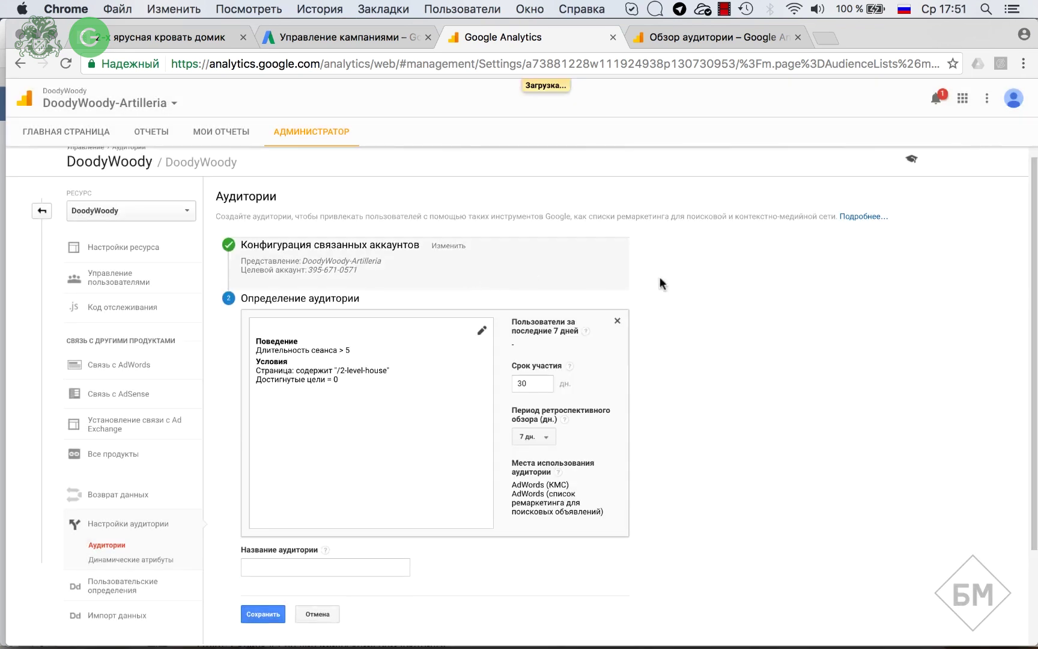
Step: Set the audience's membership duration to 5 days and its lookback period to 7 days
click(538, 383)
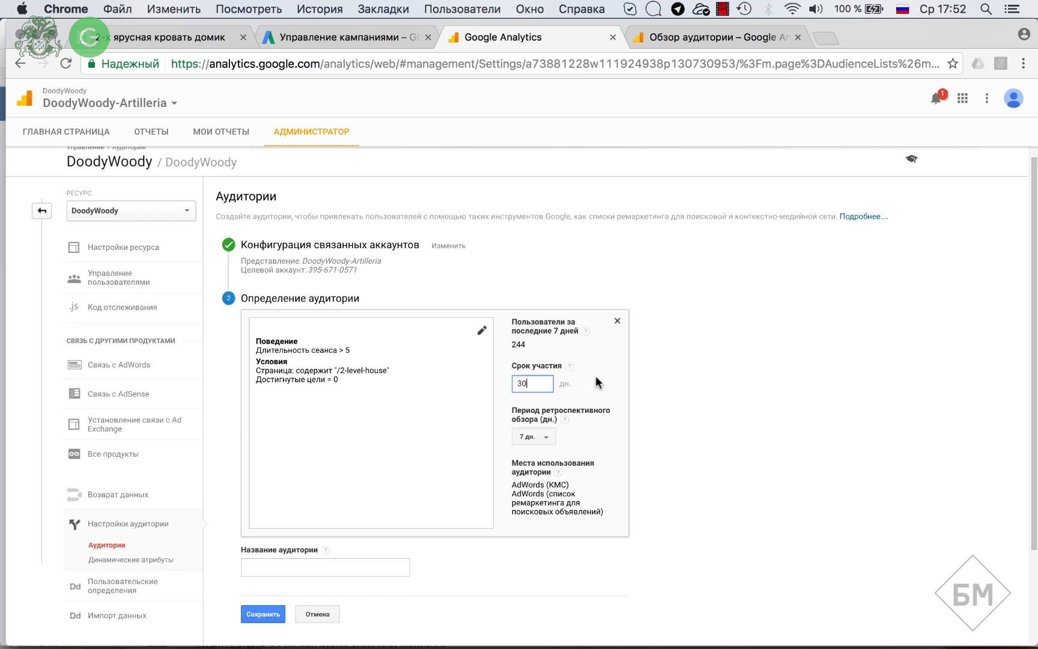
key(BackSpace)
key(BackSpace)
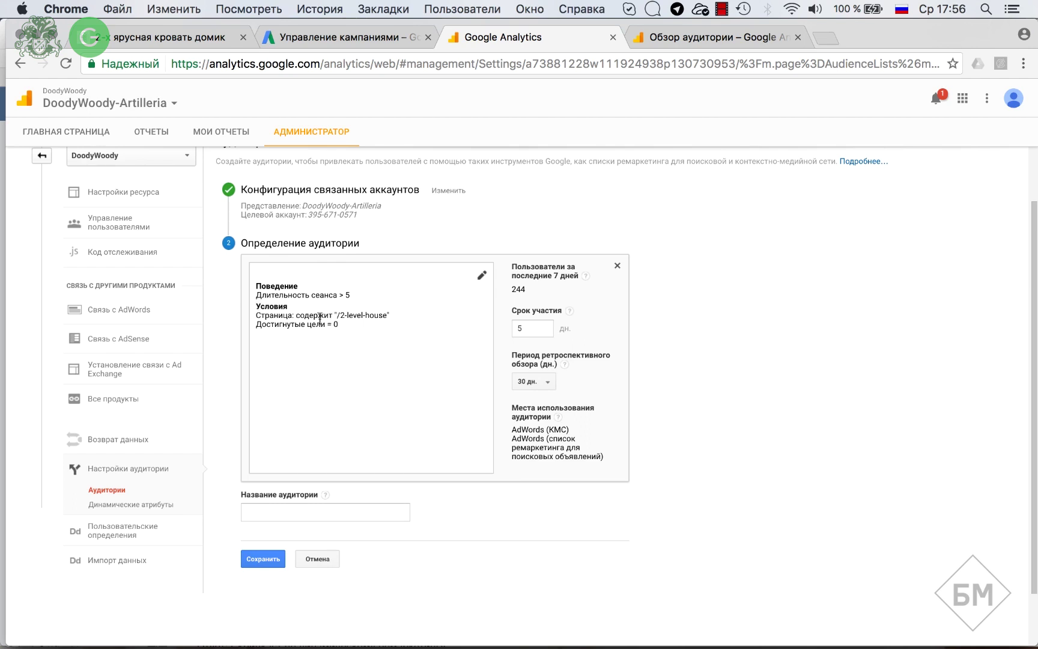
mouse_move(569, 313)
click(537, 329)
click(548, 387)
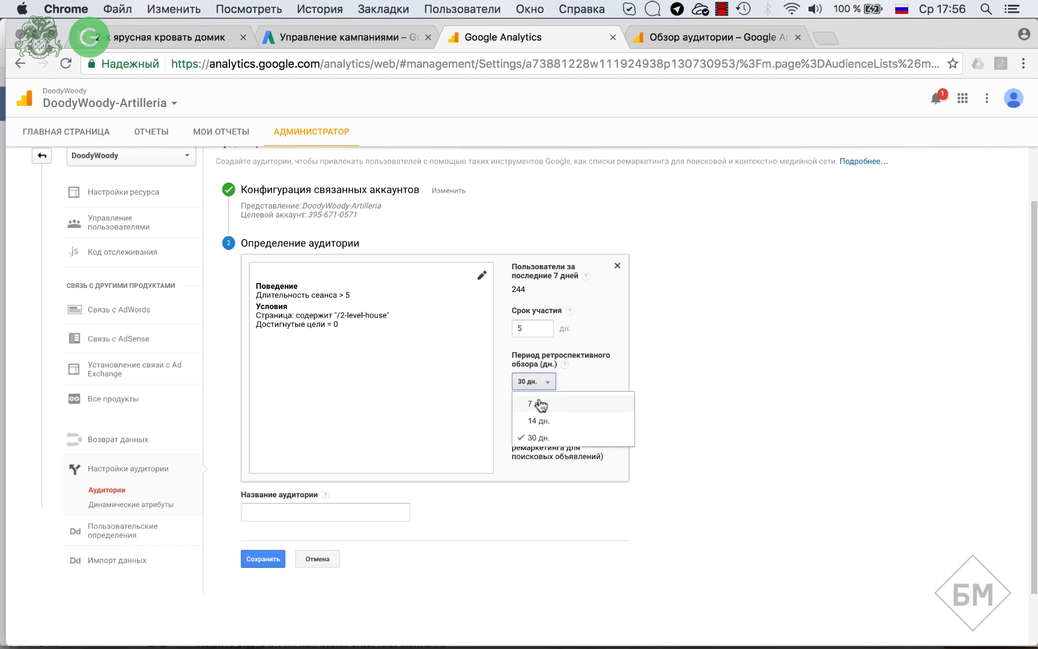
click(538, 402)
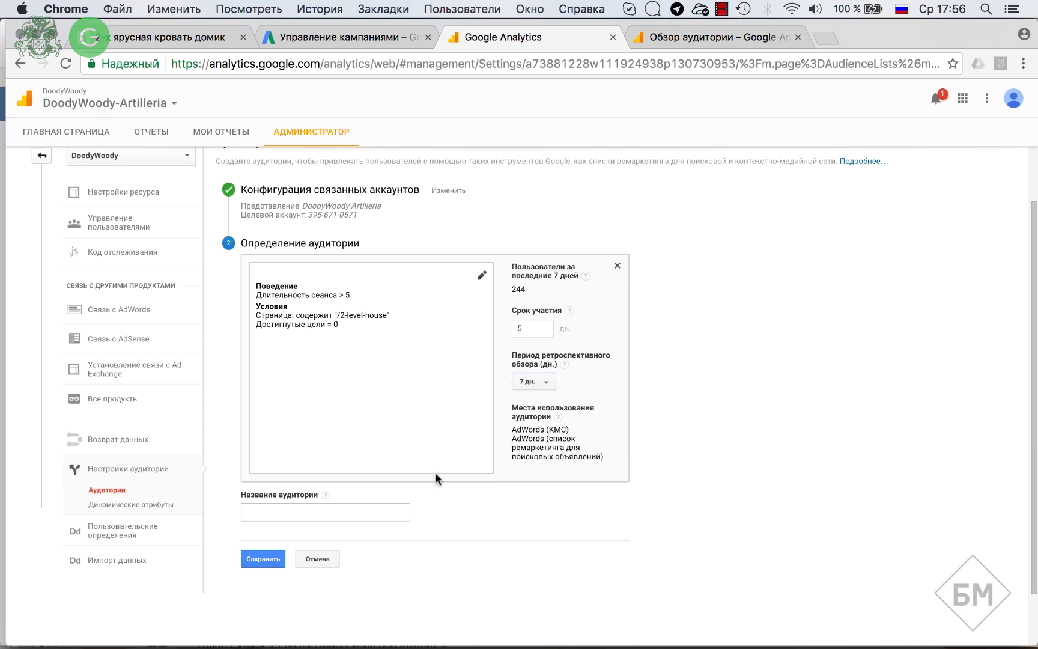
Step: Name the audience "Посетители 2х ярусных без конверсий больше 5 секунд"
click(307, 513)
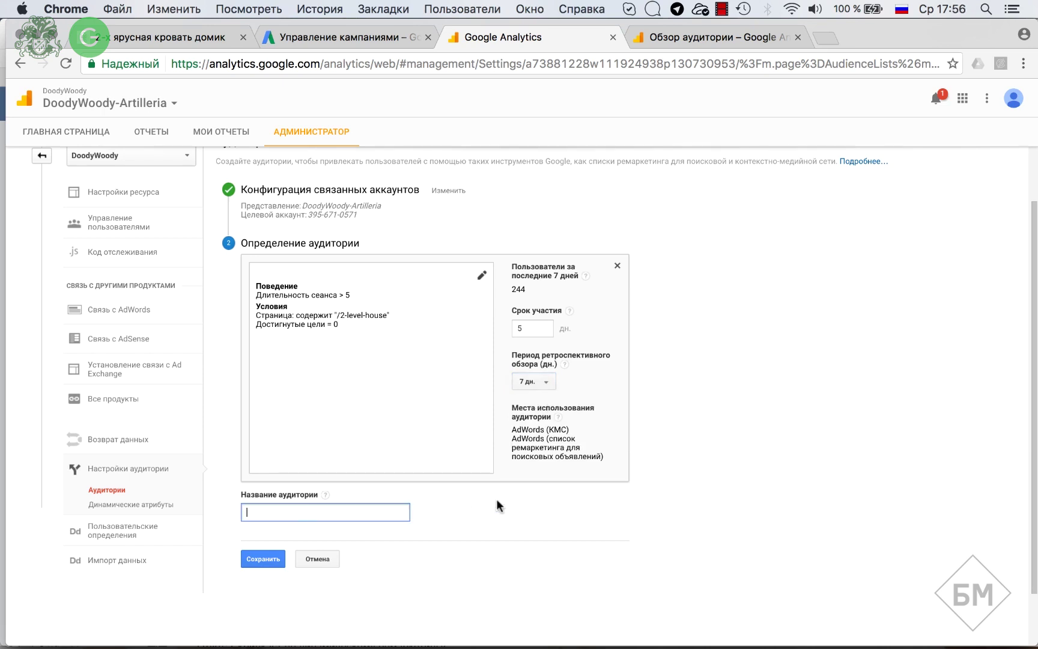
text(Посетители 2х ярусных без конверсий )
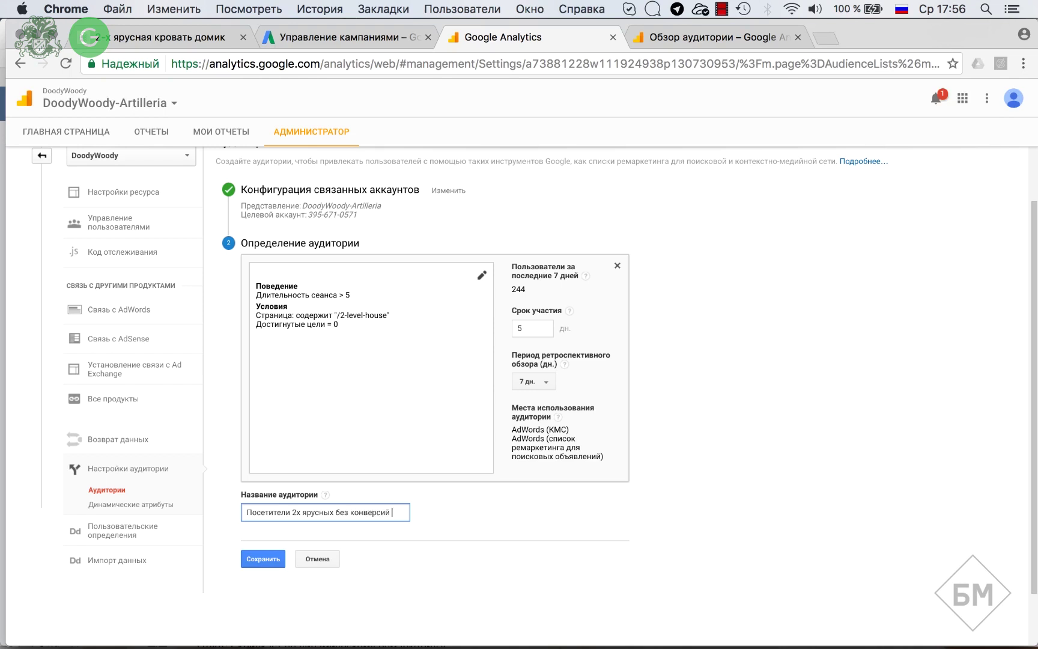
text(больше 5)
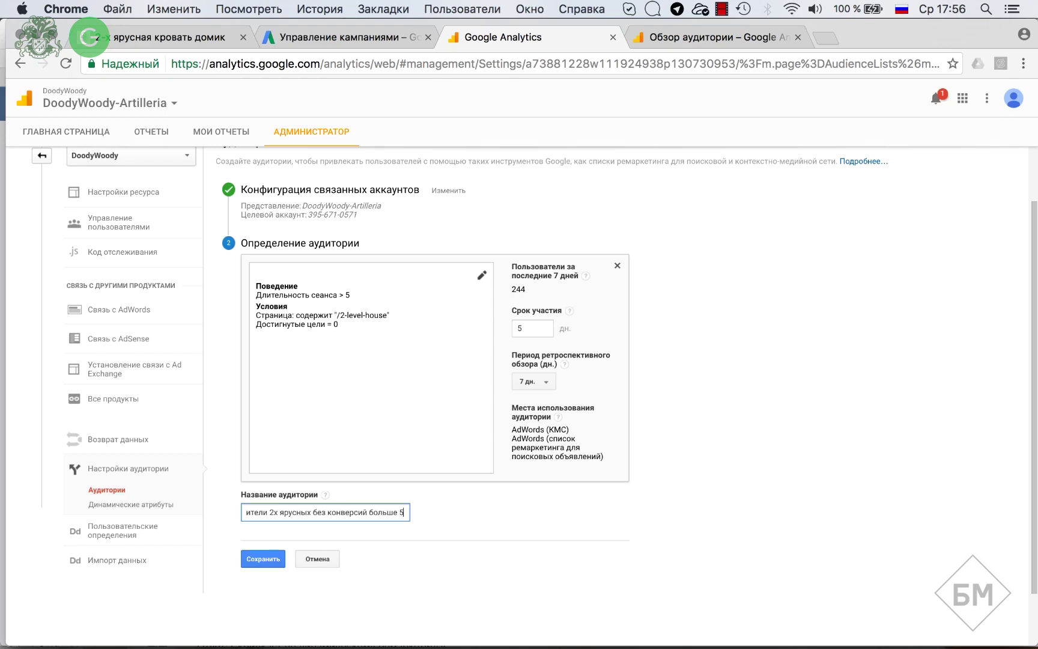
text( секунд)
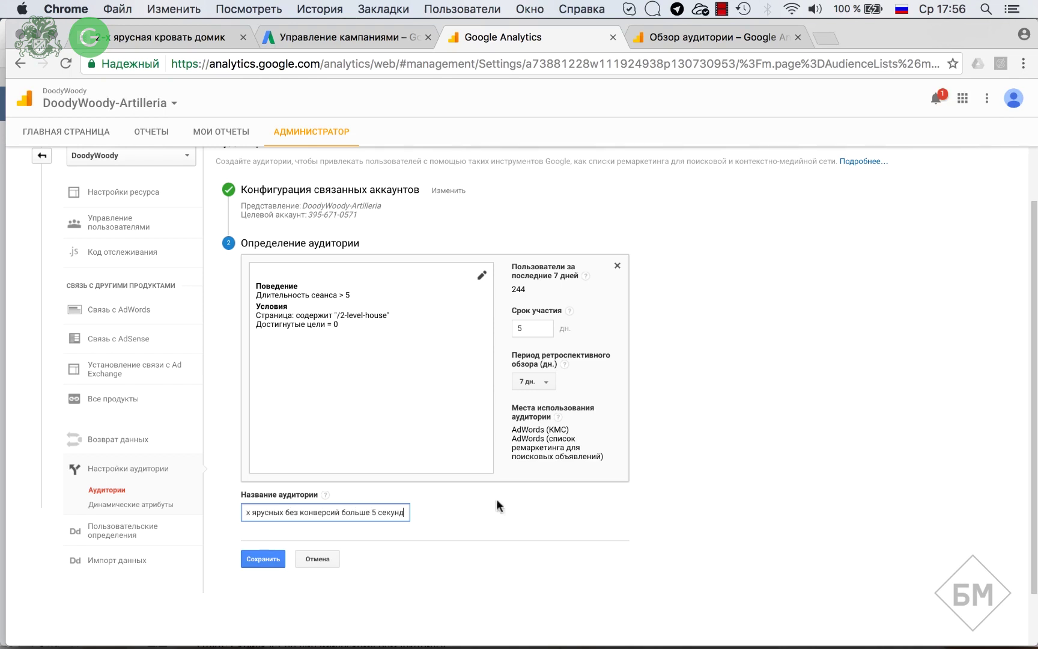
Step: Save the bunk-bed visitors audience and return to the audience list
click(256, 558)
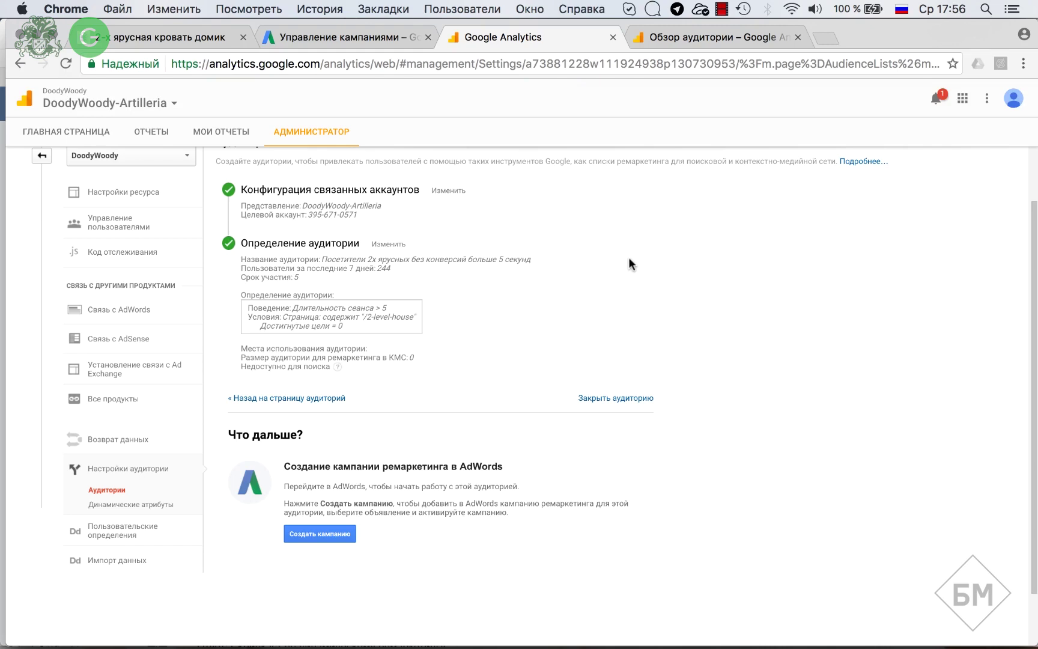
click(322, 399)
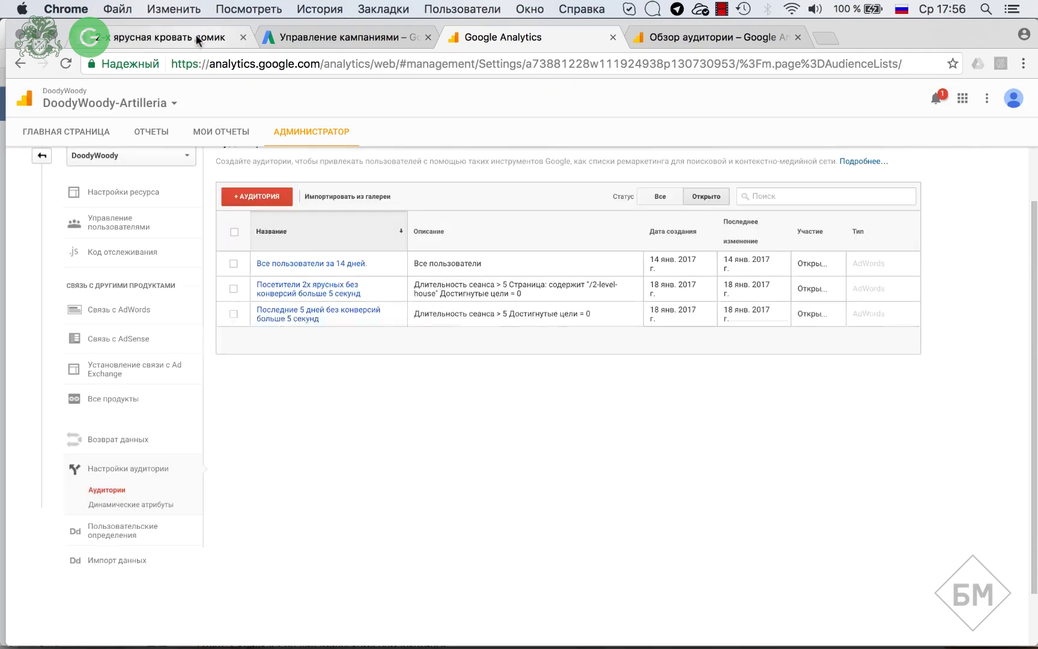
Step: Look at the bed categories under "Кровати-домики" on the doodywoody.ru site and return to the Analytics audience list
click(192, 35)
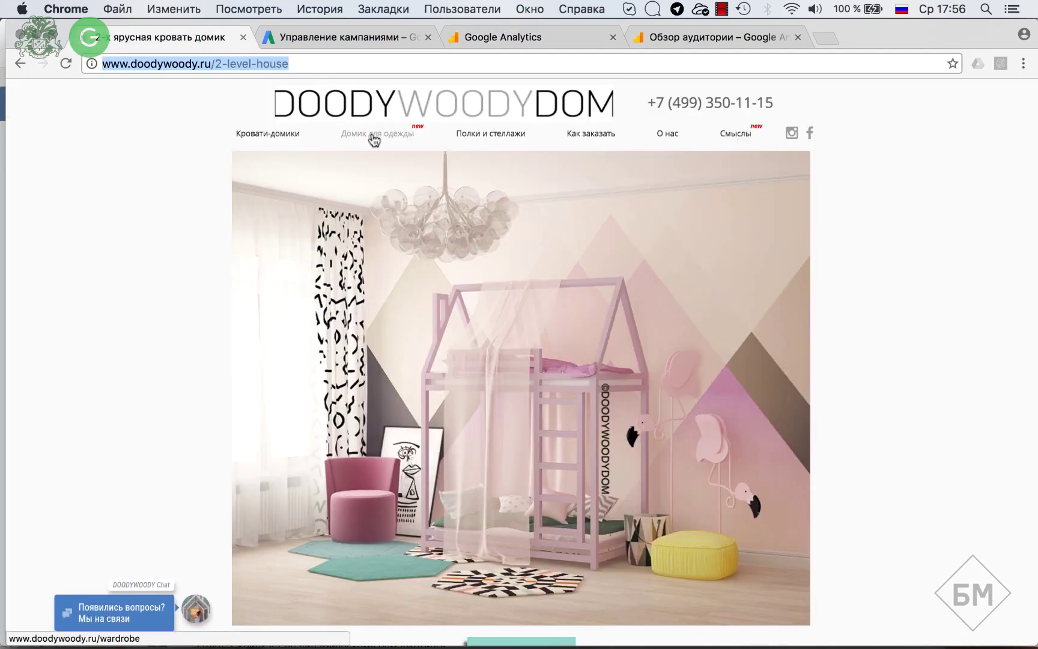
mouse_move(273, 140)
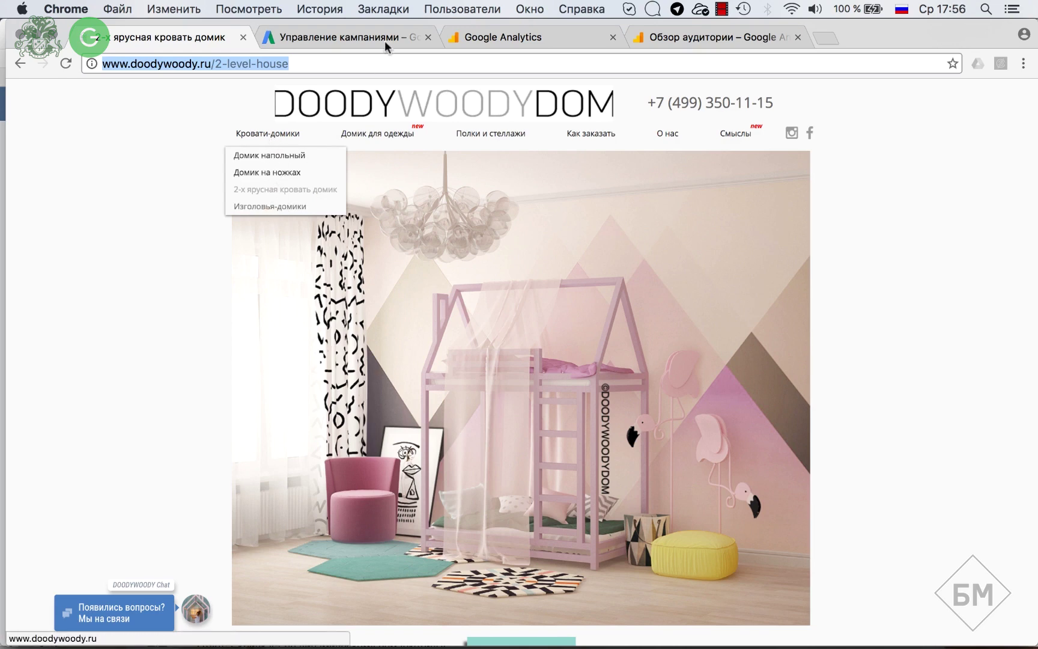
click(521, 34)
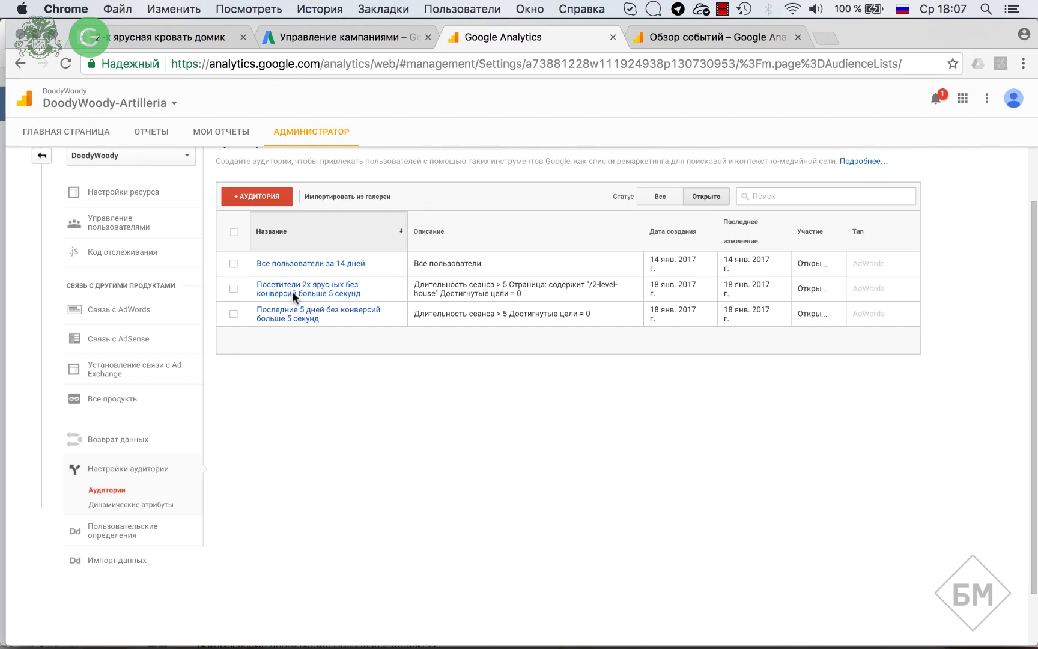
Step: Start a new audience for the DoodyWoody-Artilleria view with the AdWords account as destination, and open its conditions for definition
click(269, 197)
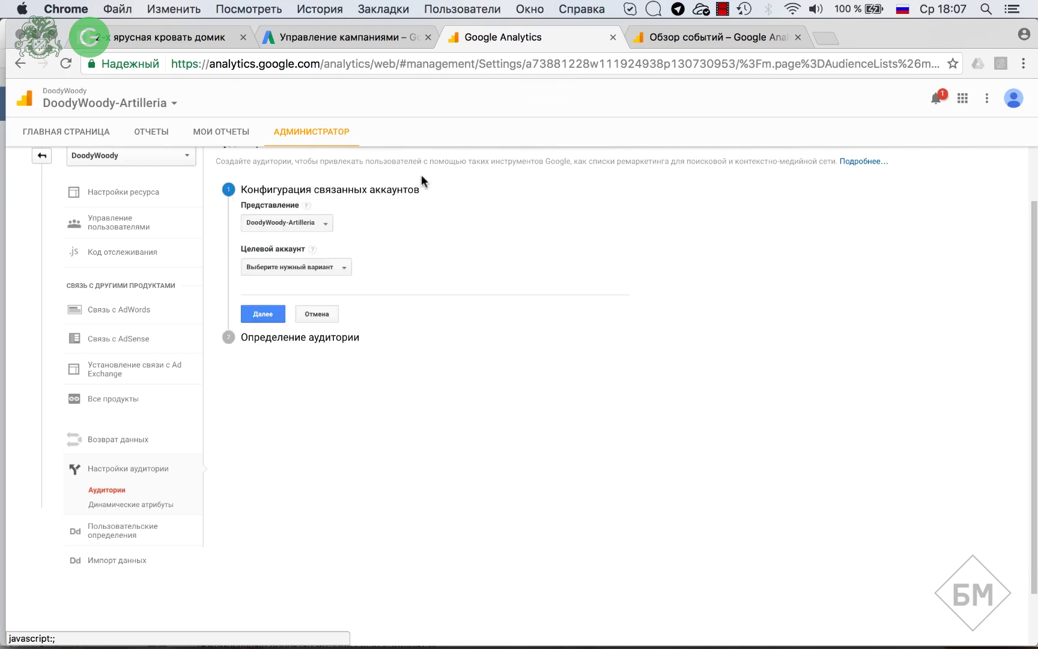
click(297, 267)
click(299, 329)
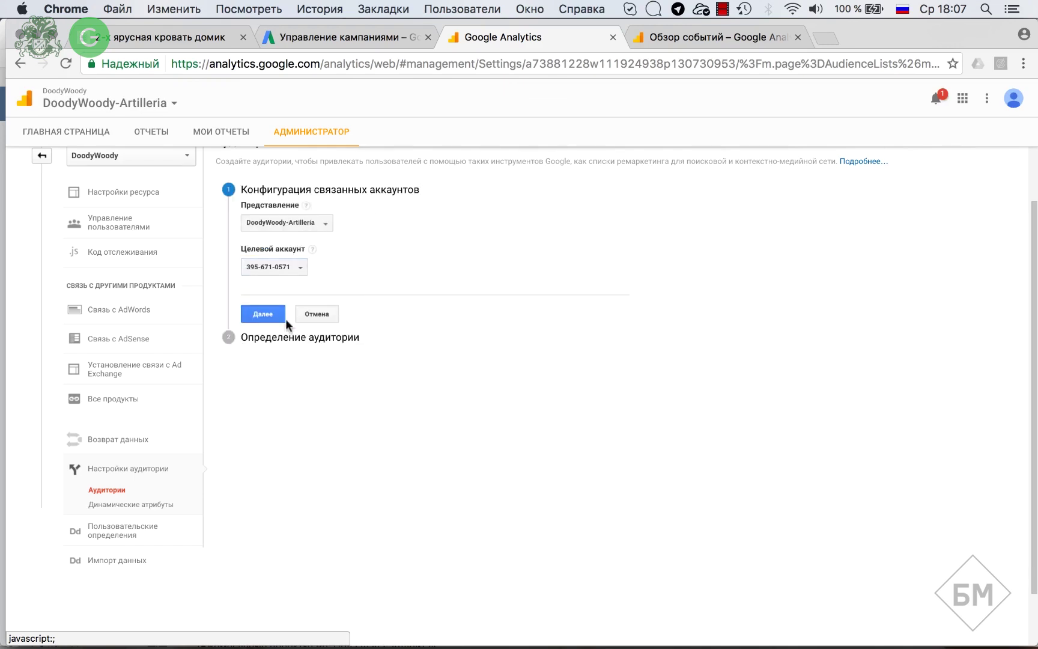
click(276, 312)
click(305, 273)
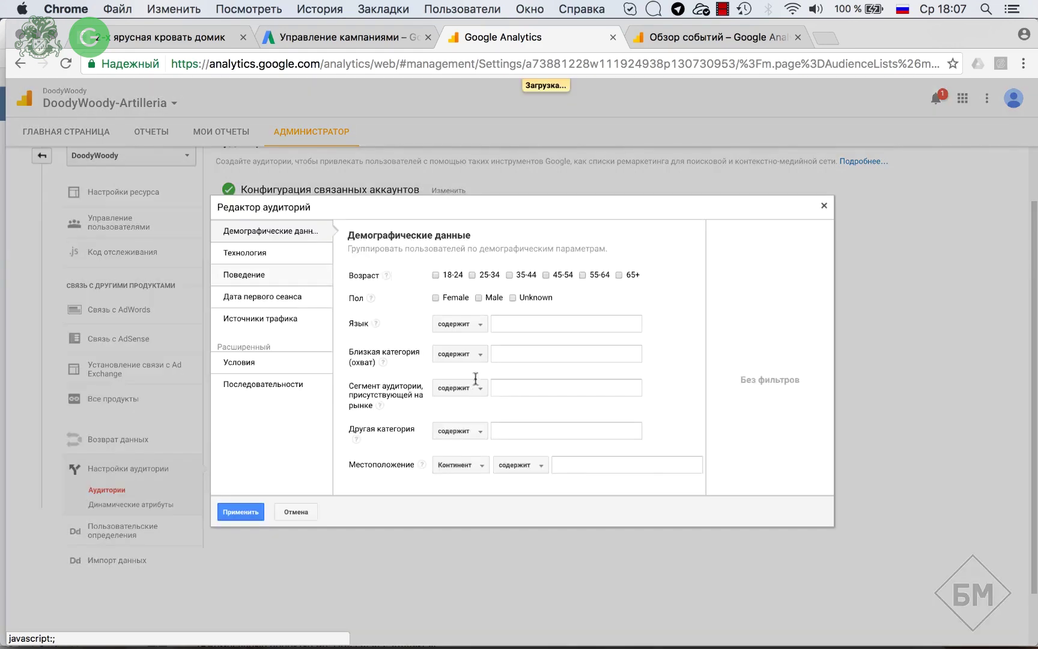
click(243, 362)
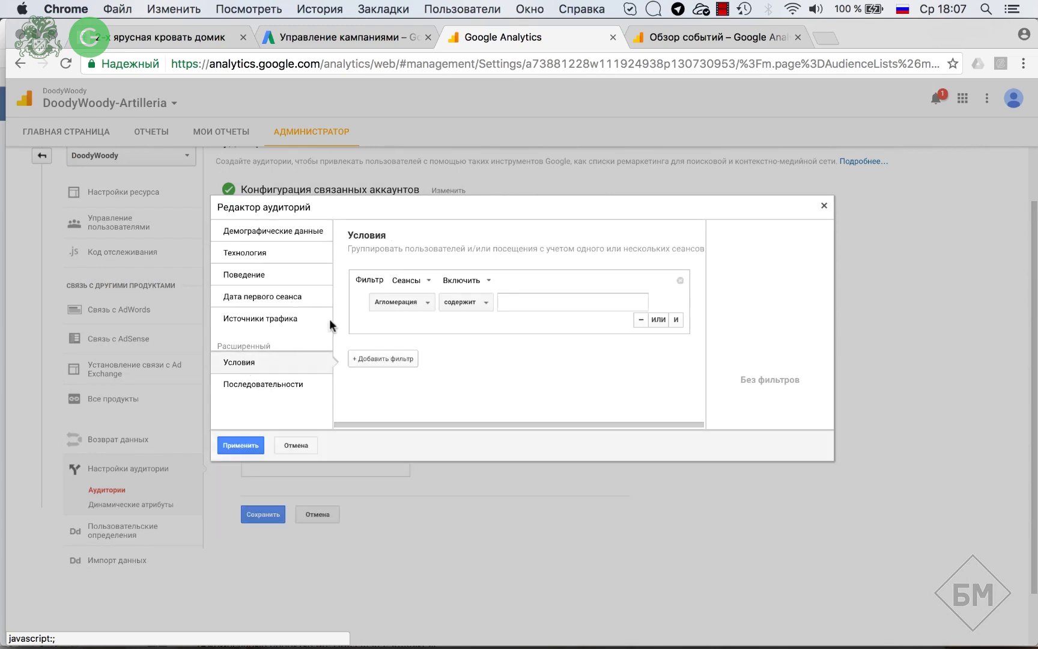
Step: Search the condition dimensions for event options and set the condition to "Ярлык события"
click(425, 302)
text(С)
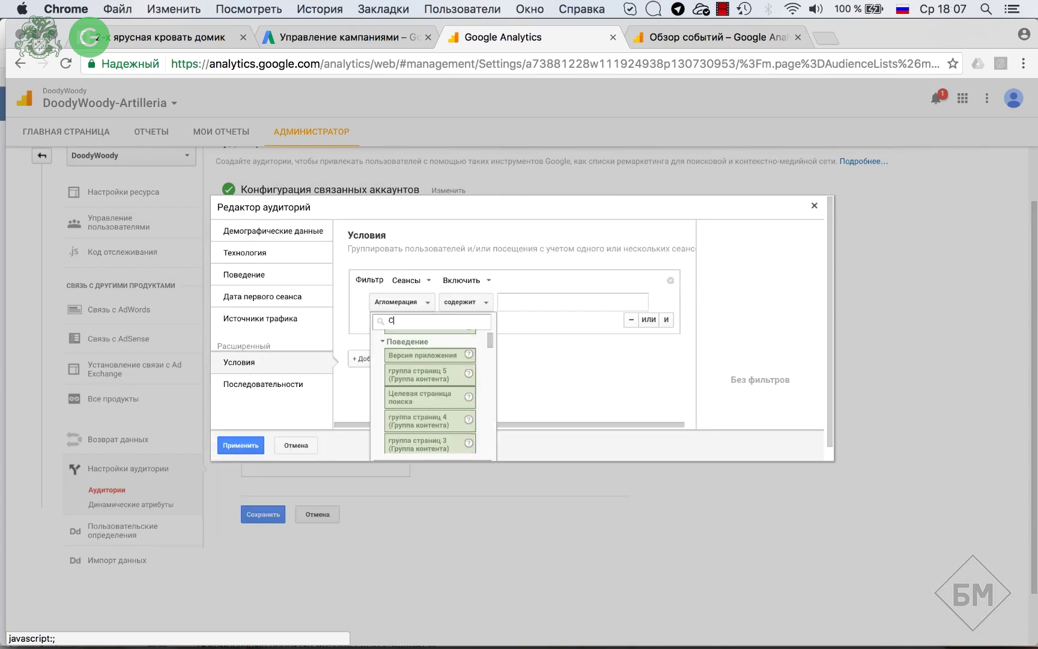
text(обы)
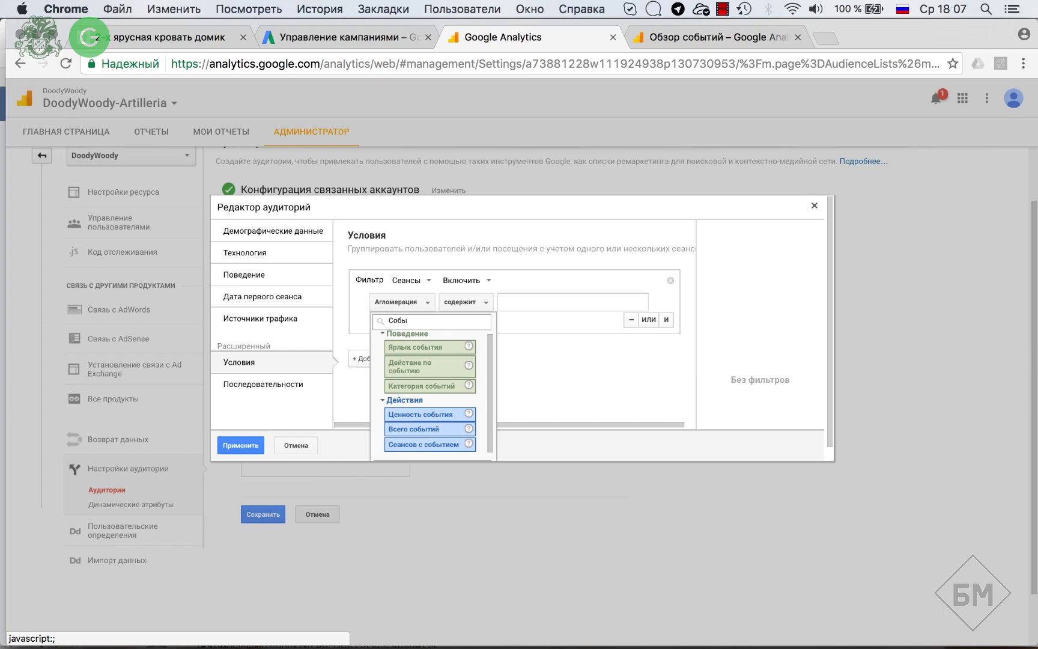
click(433, 348)
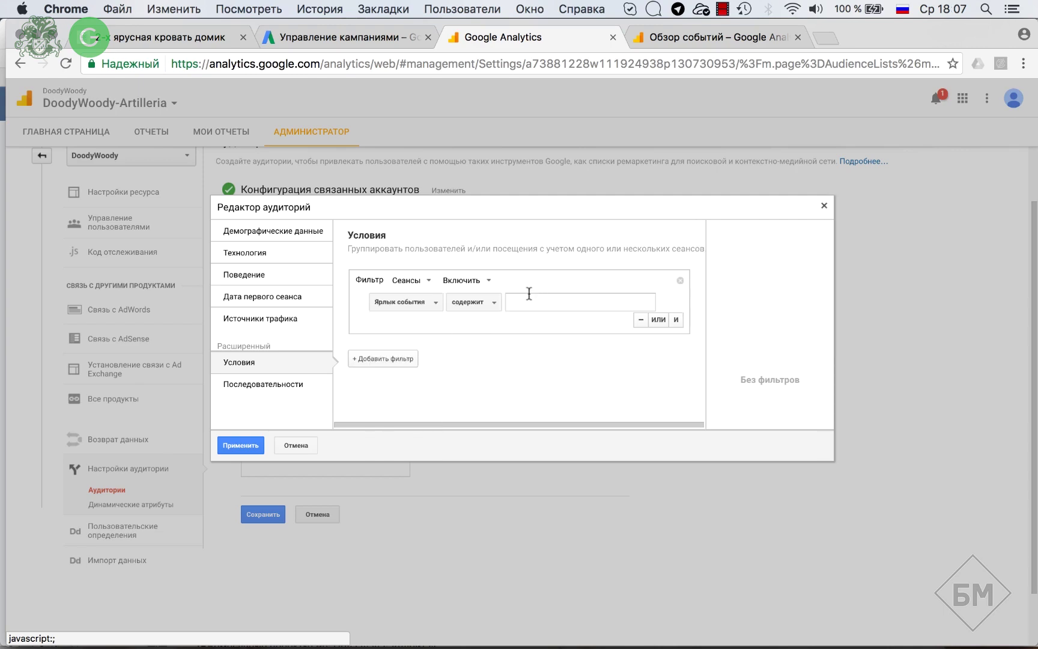
click(528, 295)
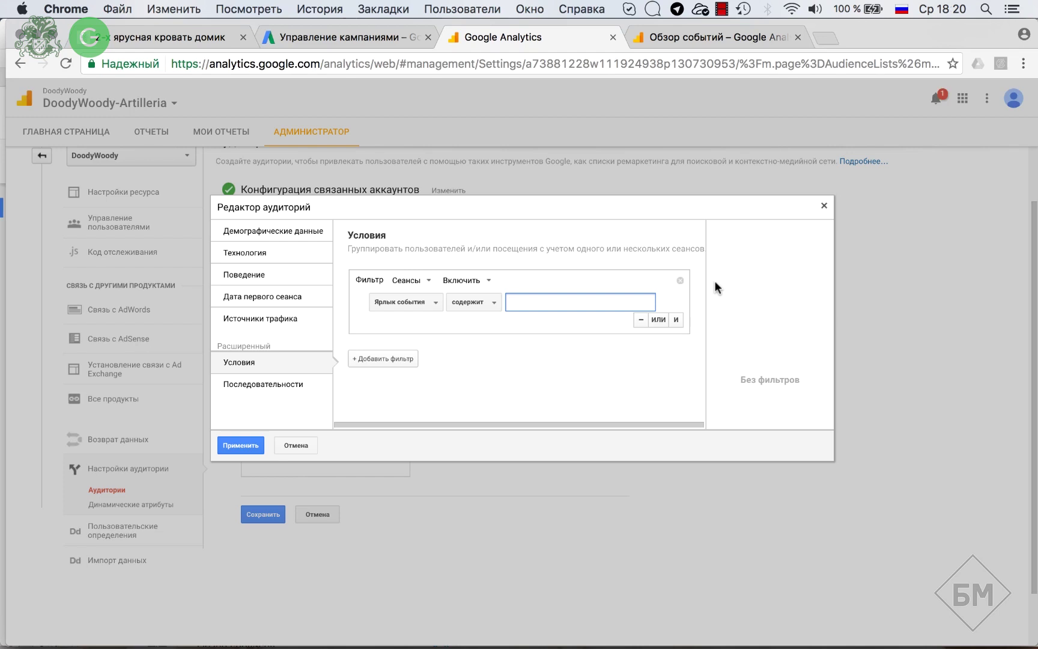
Step: Open the order page from the bunk-bed page on doodywoody.ru, copy its "/to-place-order" path, and return to the Analytics audience editor
key(super+1)
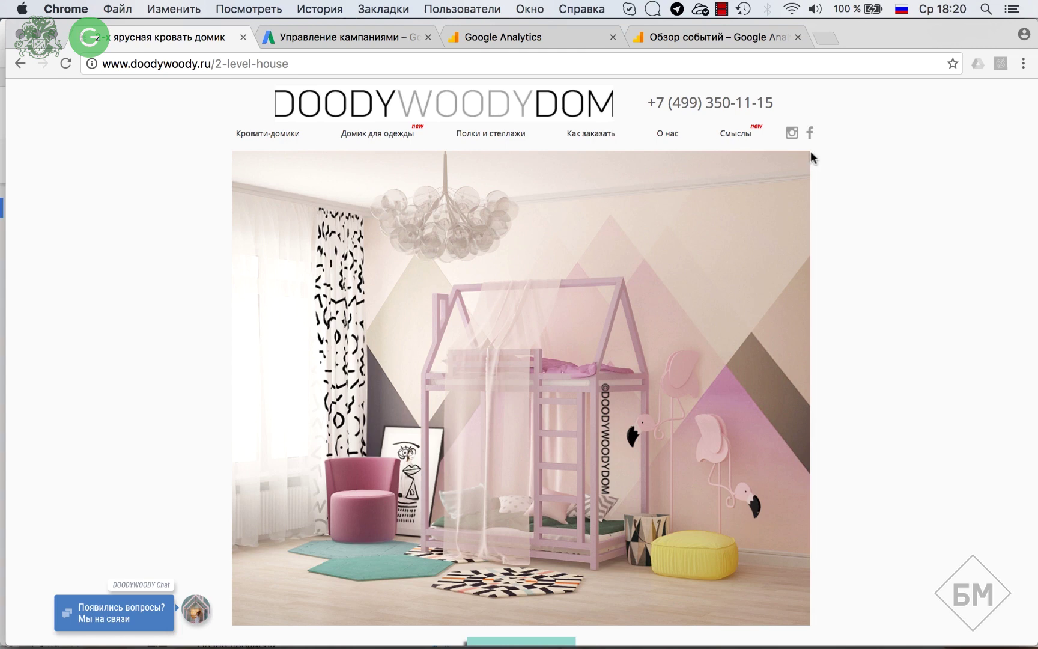
scroll(813, 179, down, 3)
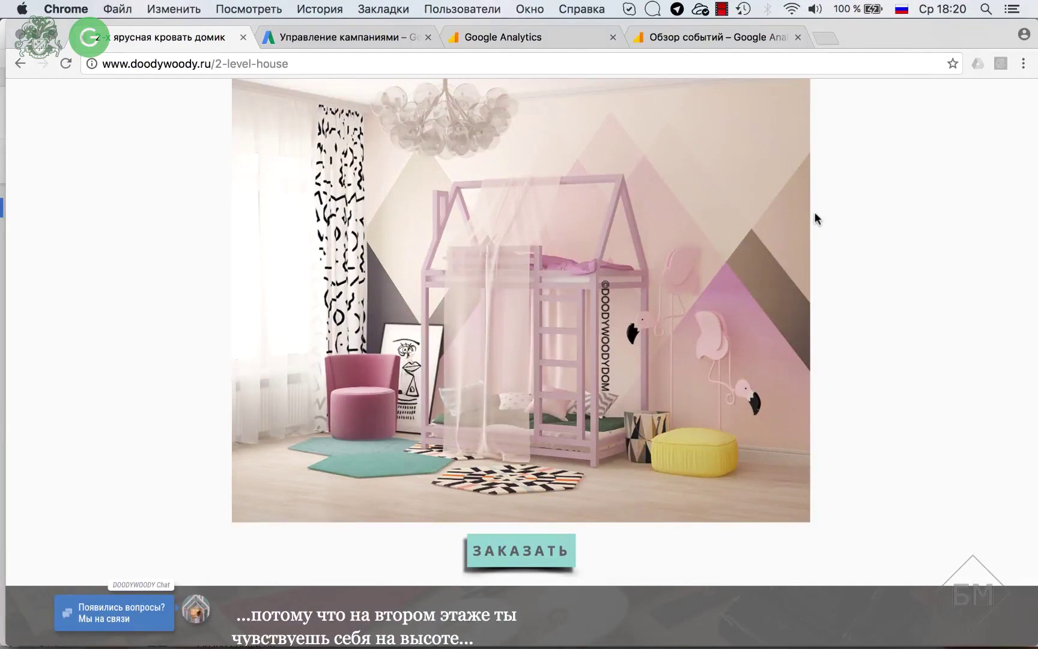
click(529, 549)
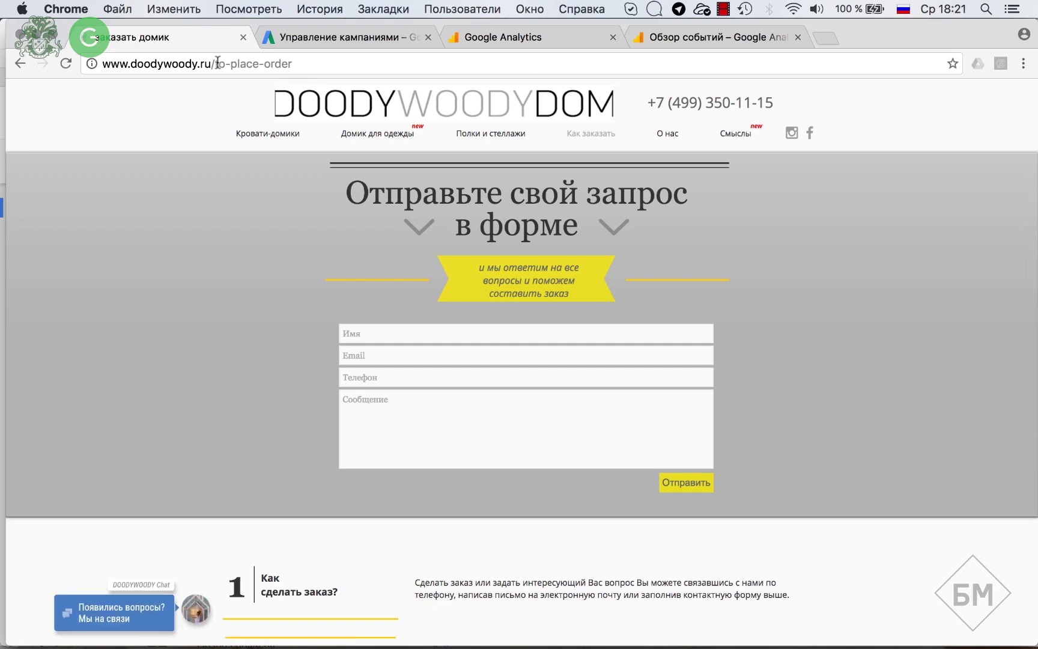
drag(214, 64, 292, 71)
click(330, 164)
click(528, 38)
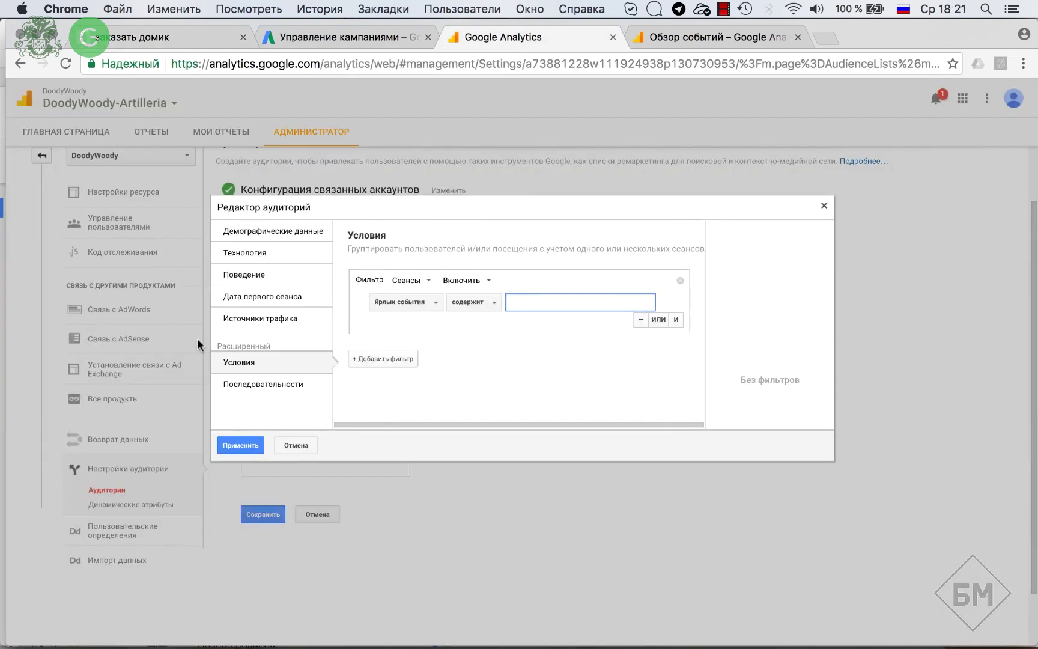
Step: Set the filter condition to "Страница" contains "/to-place-order"
click(429, 302)
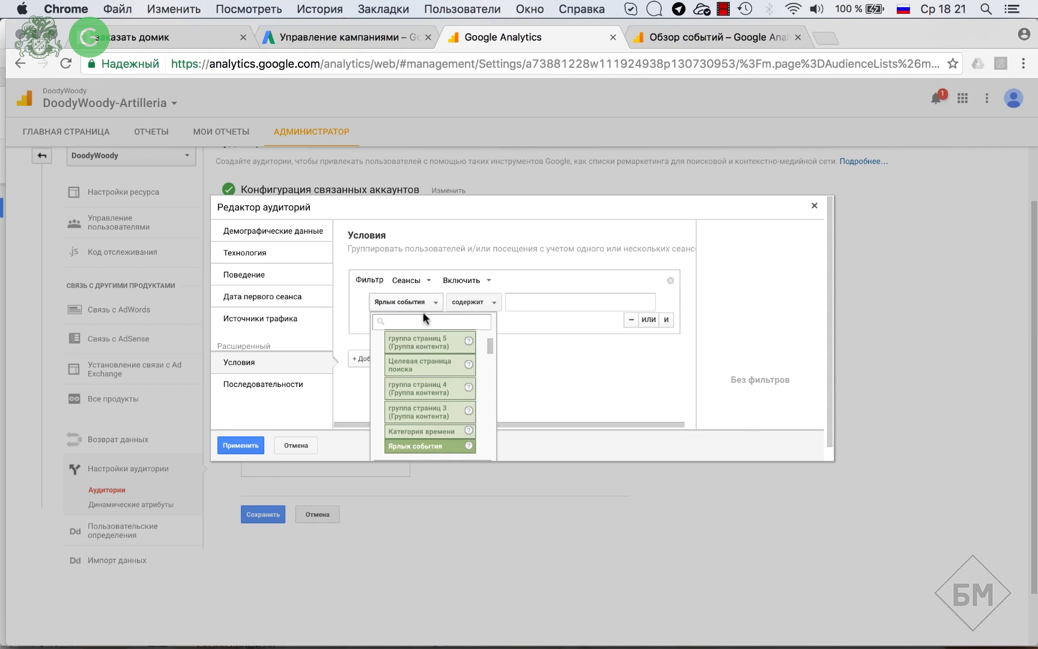
text(Страни)
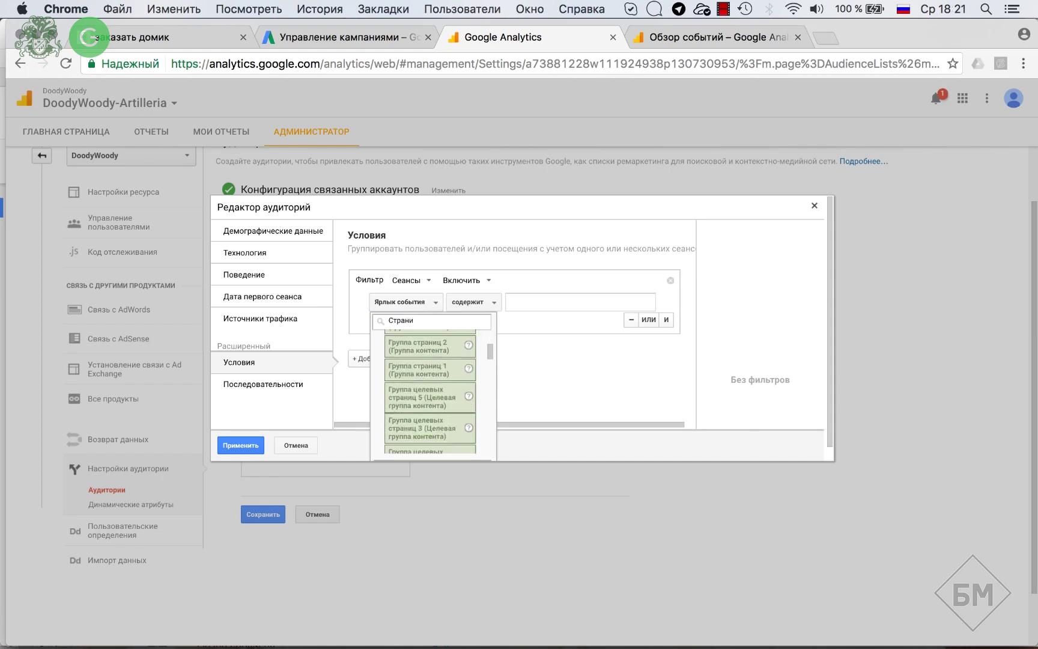
text(ца)
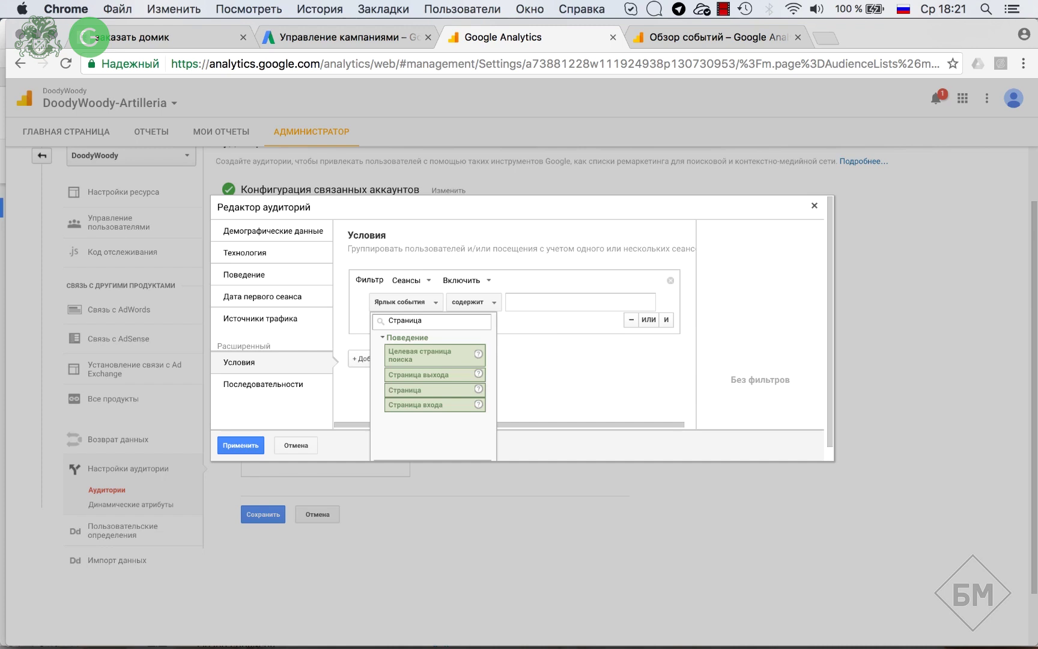
click(418, 390)
click(513, 305)
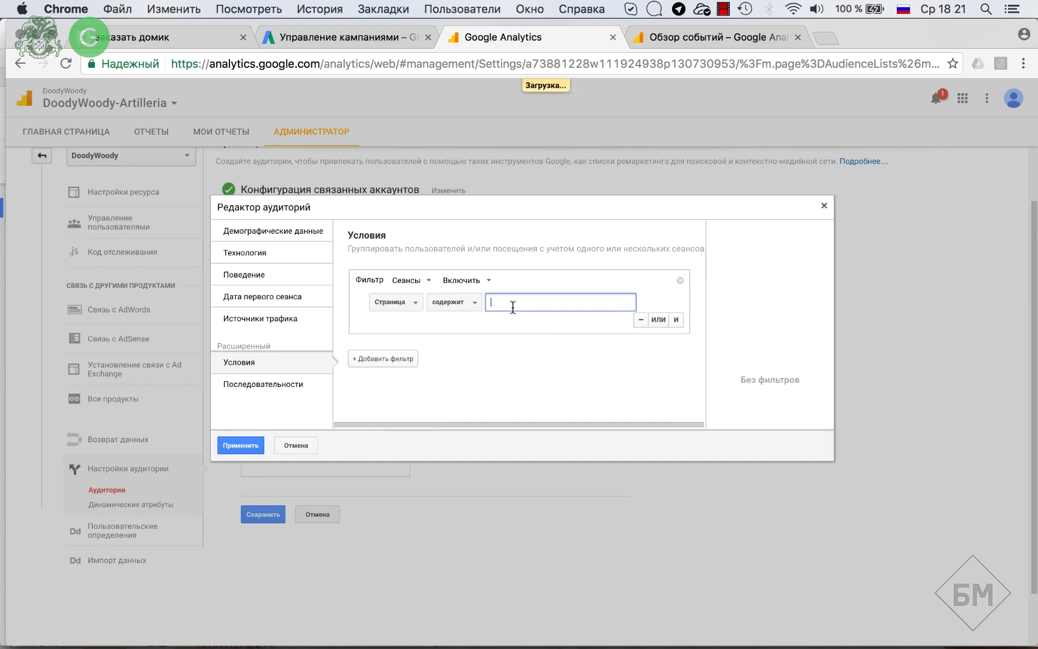
text(/to-place-order)
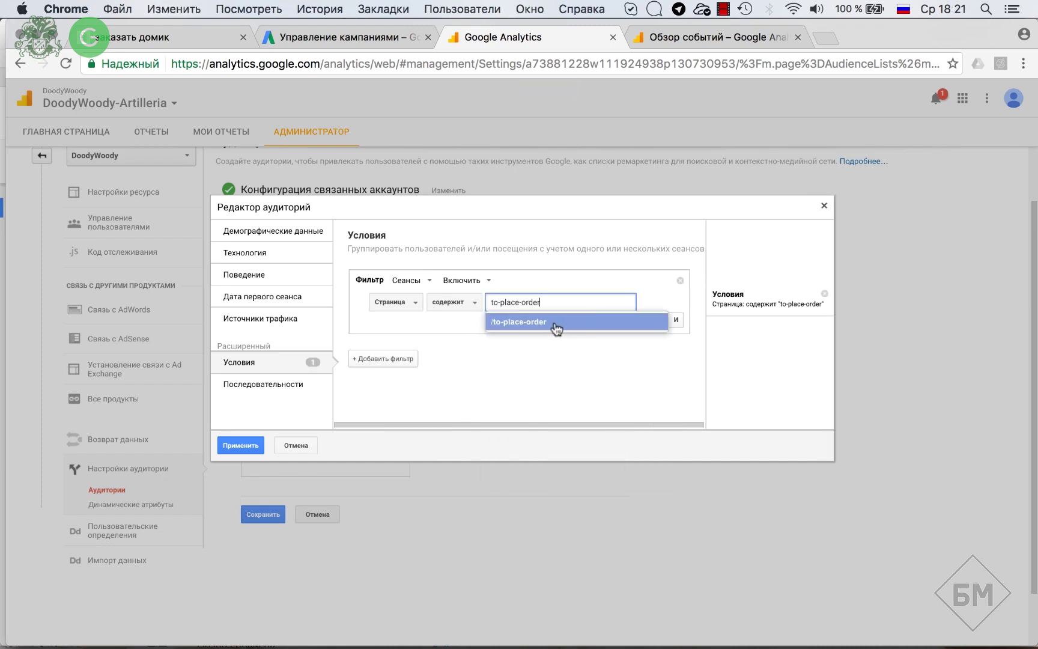
click(546, 326)
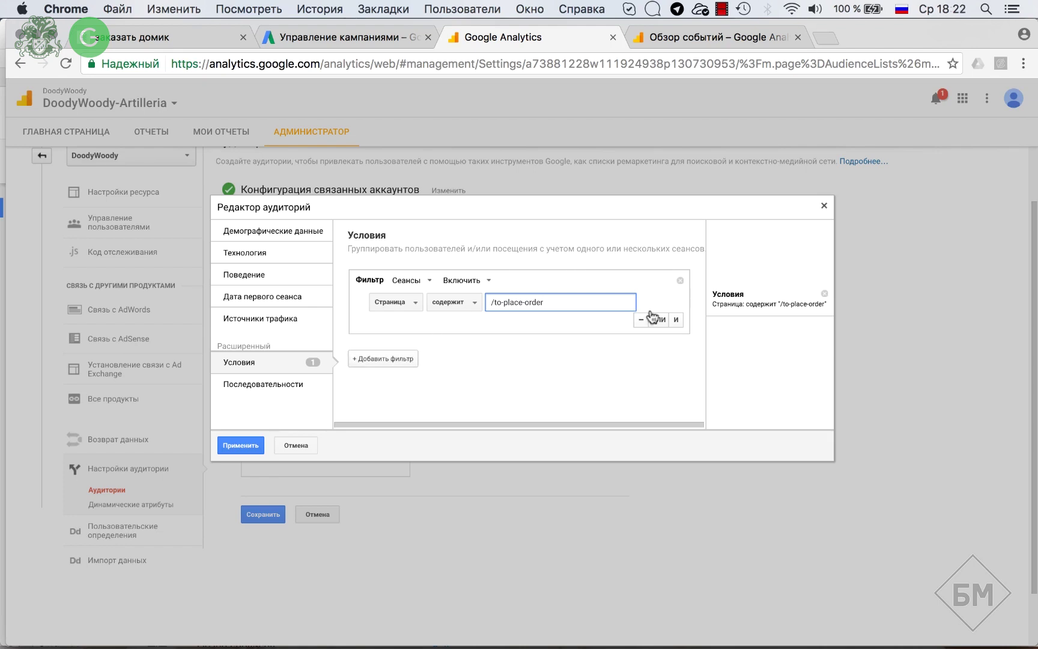
Step: Add an AND condition of "Достигнутые цели" per session equal to 0 and apply the audience definition
click(676, 319)
click(424, 372)
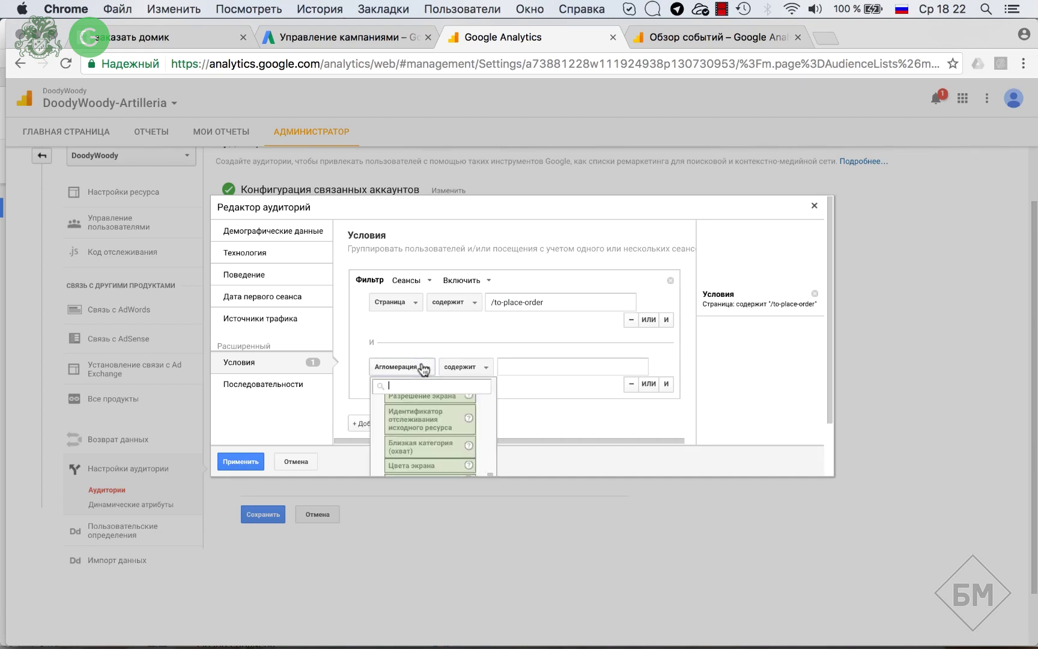
text(До)
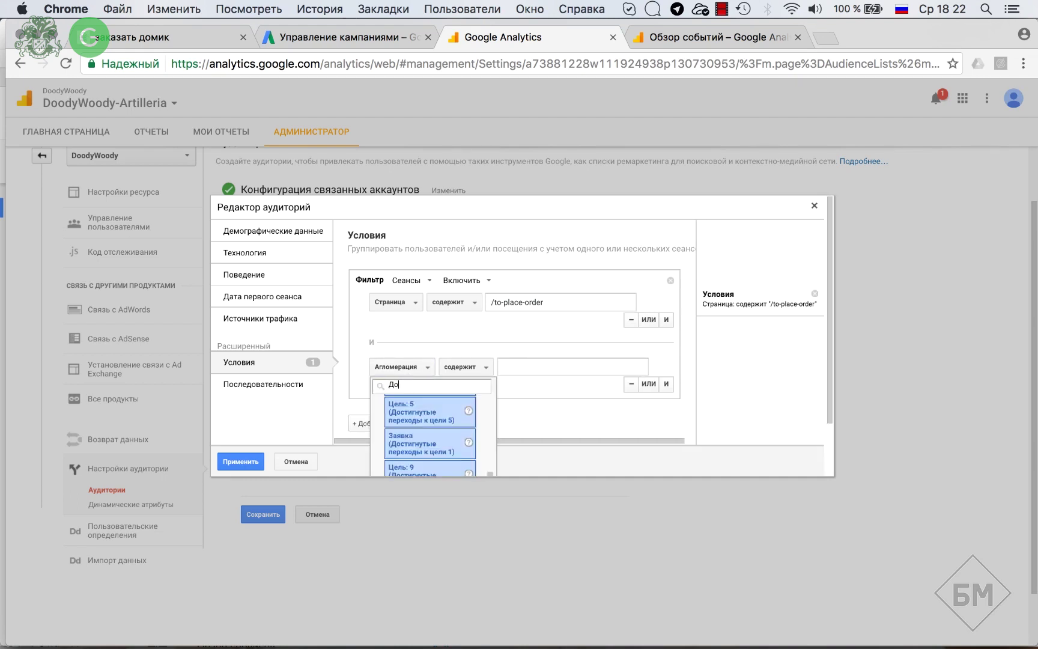
text(стигнутые)
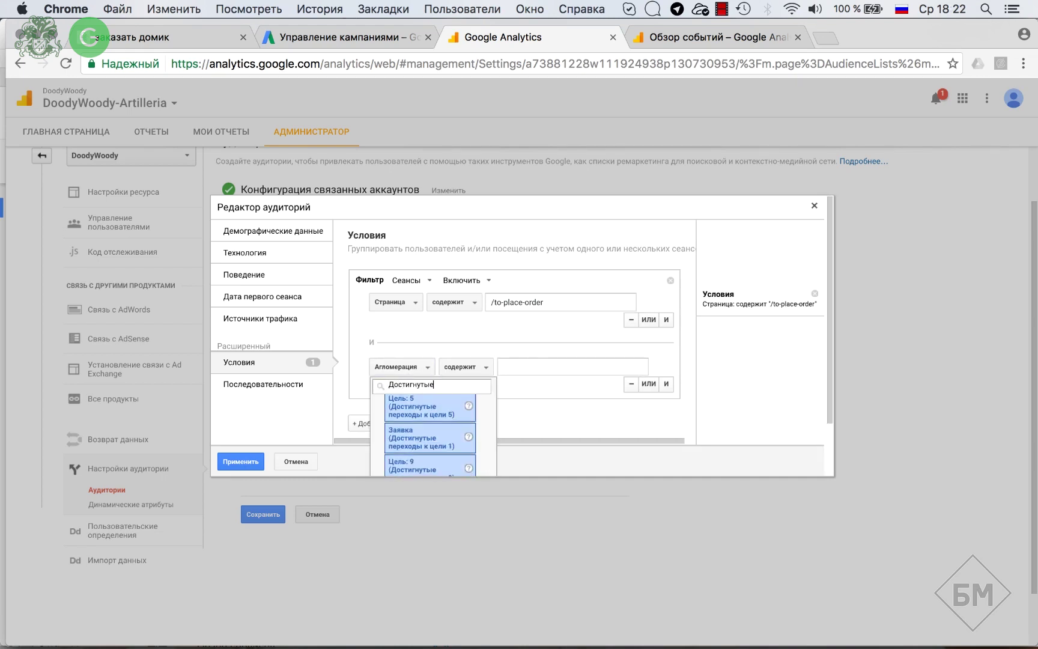
text( це)
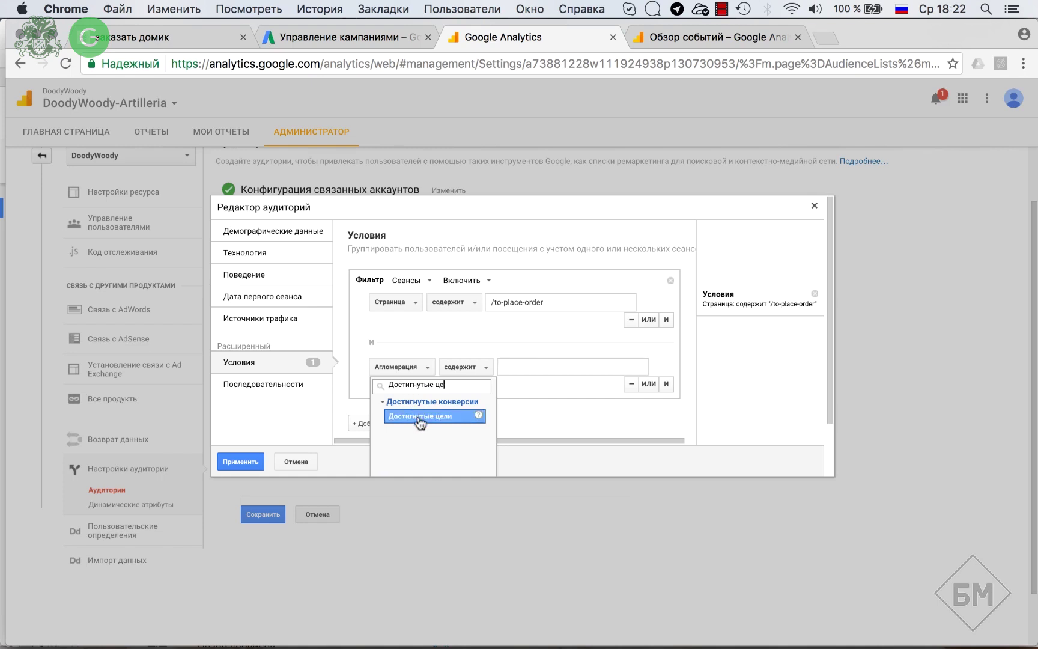
key(Return)
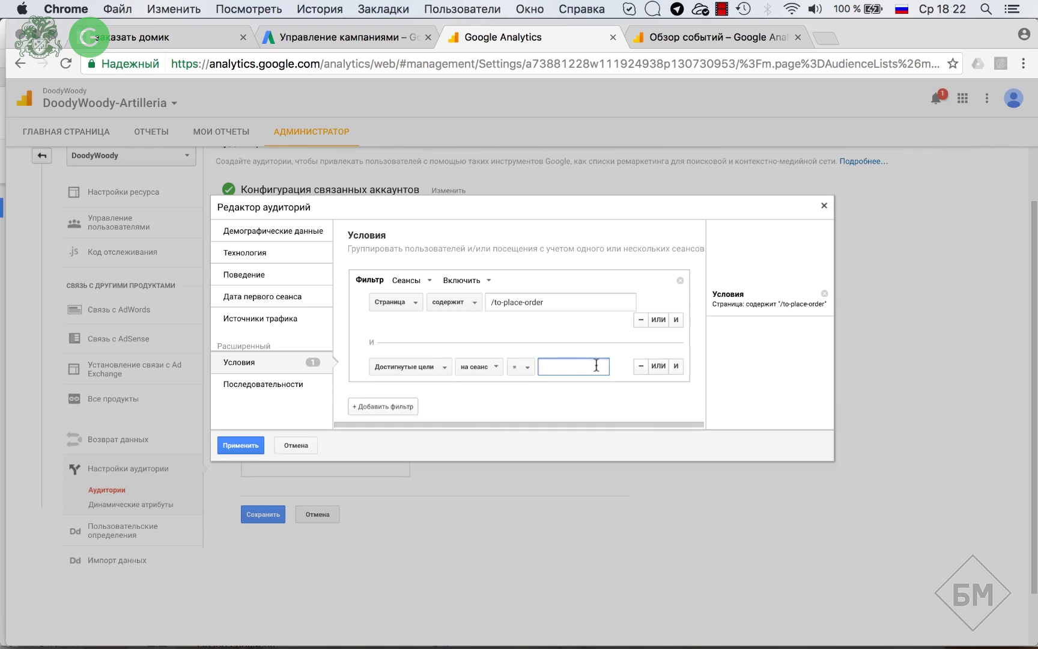
text(0)
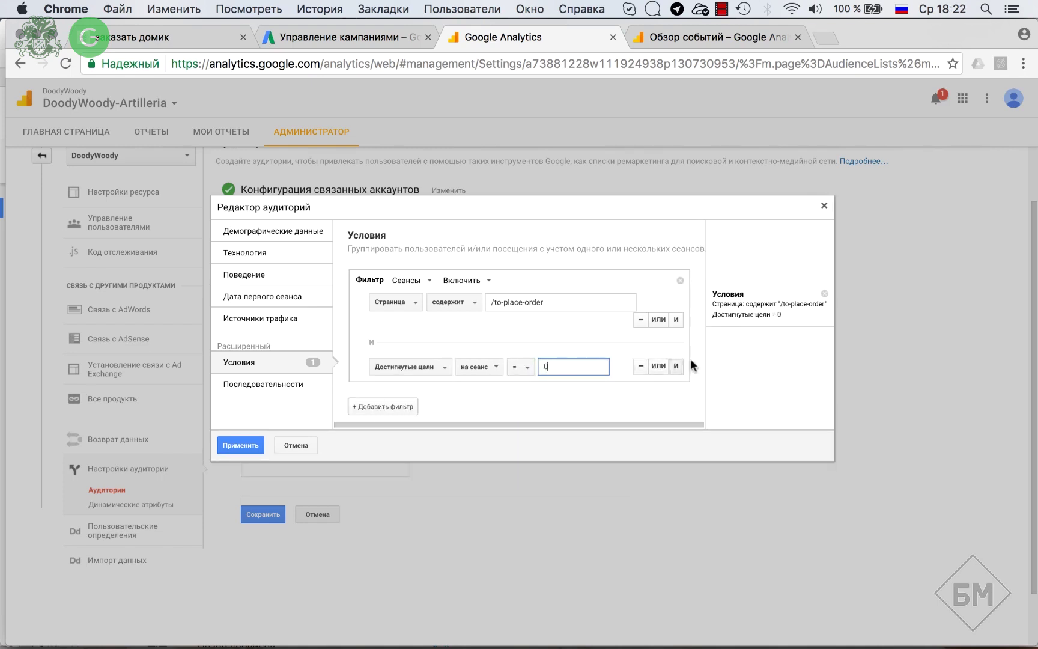
click(237, 445)
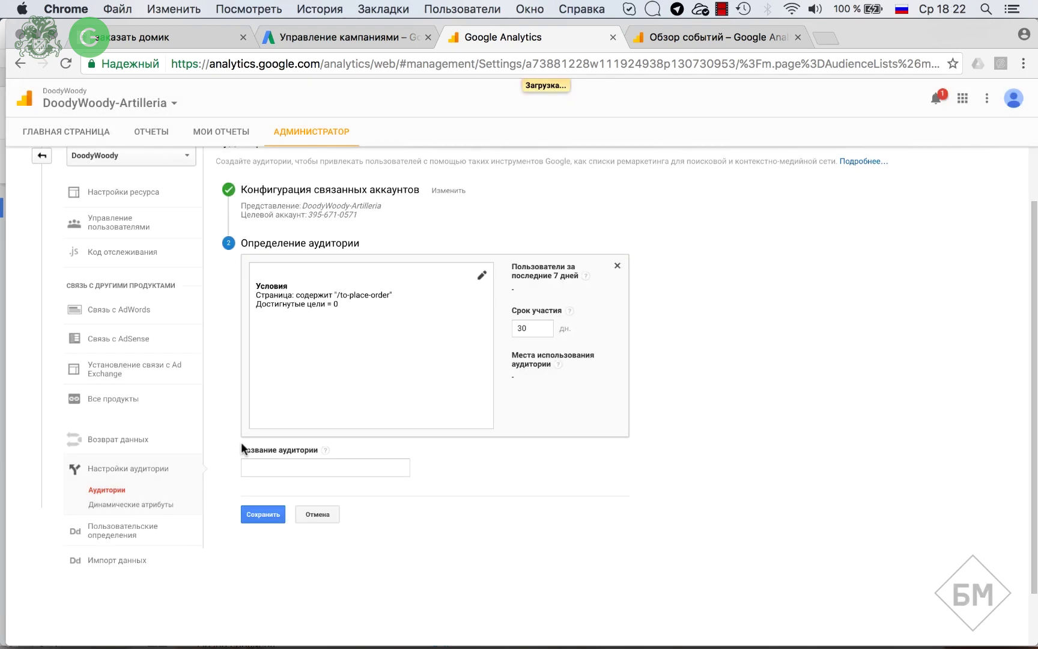
Step: Save the audience as "Брошенные корзины без конверсий" with a membership duration of 14 days
click(332, 466)
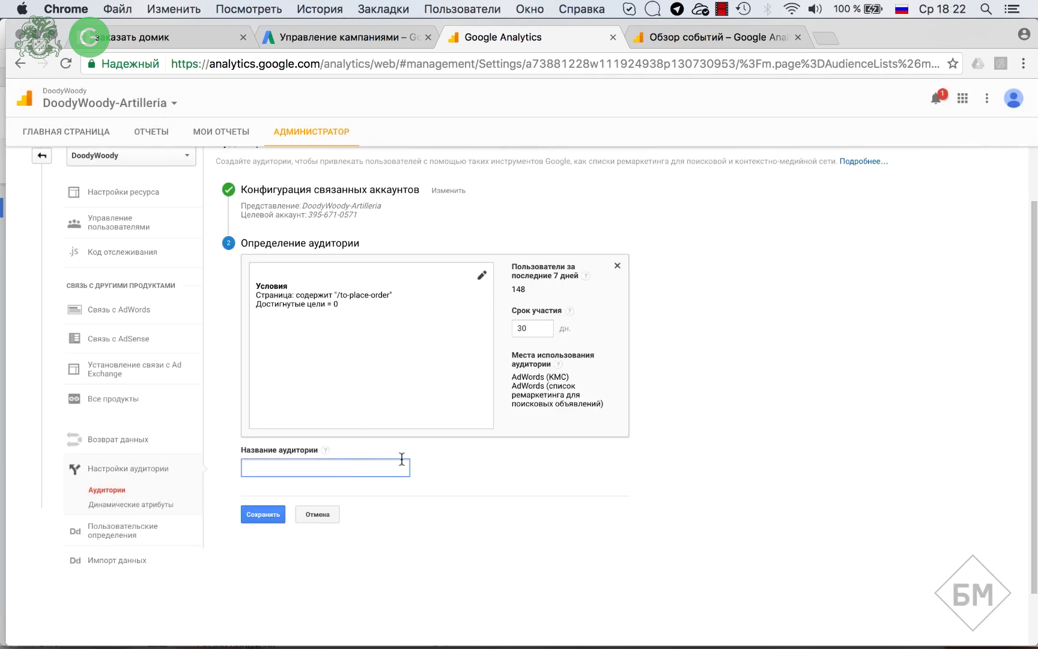
text(Брошенные корзины без конверсий)
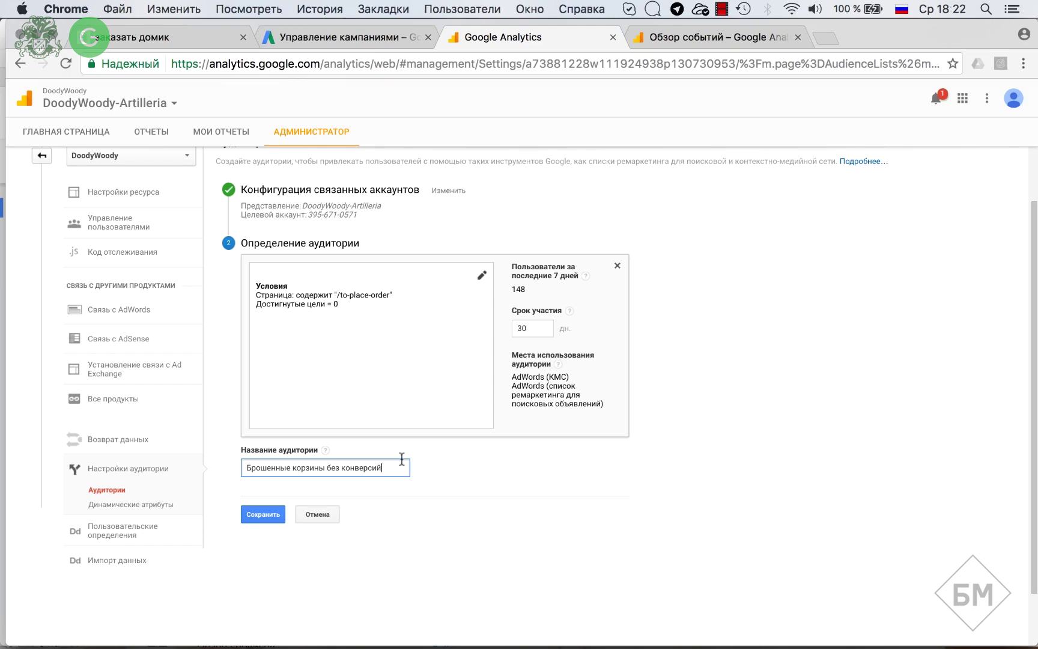
click(534, 329)
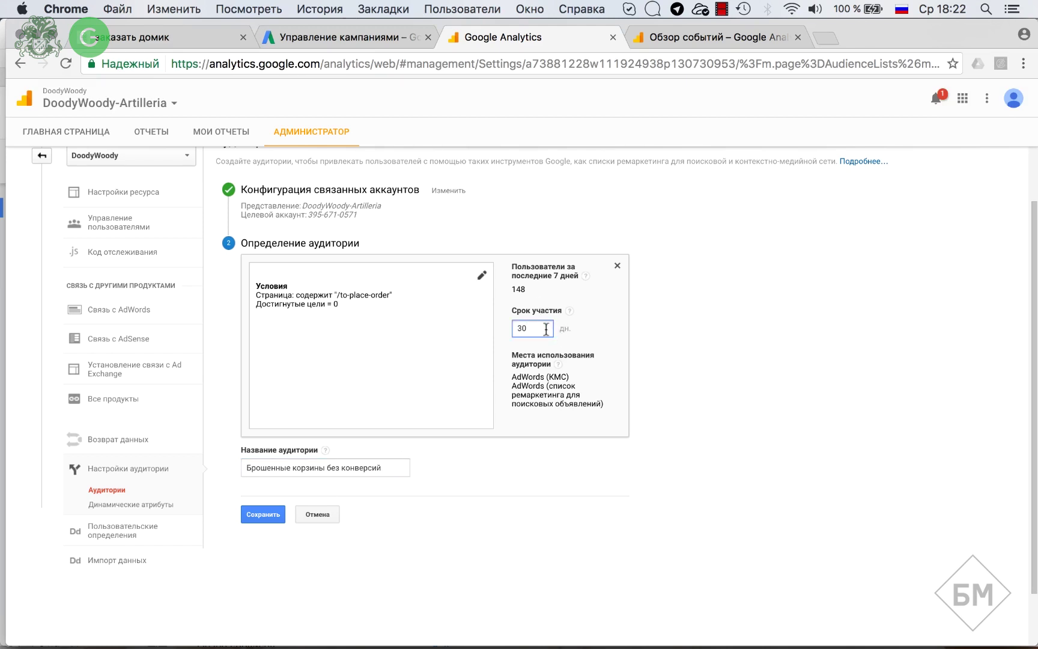
key(BackSpace)
key(BackSpace)
text(14)
click(654, 318)
click(267, 514)
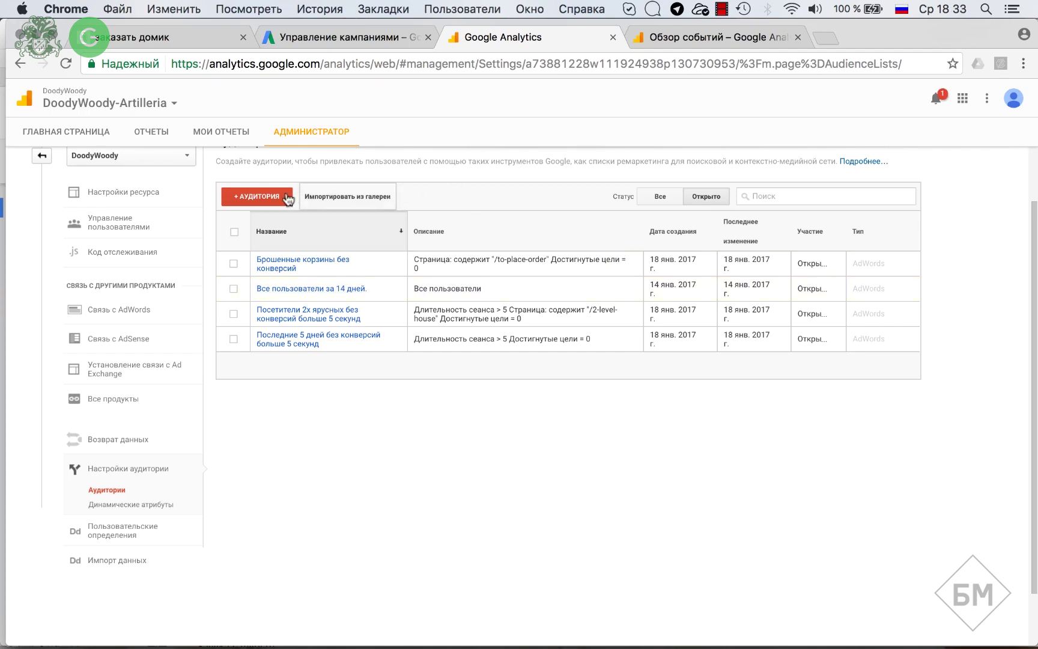
Step: Start a new audience for the DoodyWoody-Artilleria view with the linked AdWords account as destination and open the audience editor
click(269, 198)
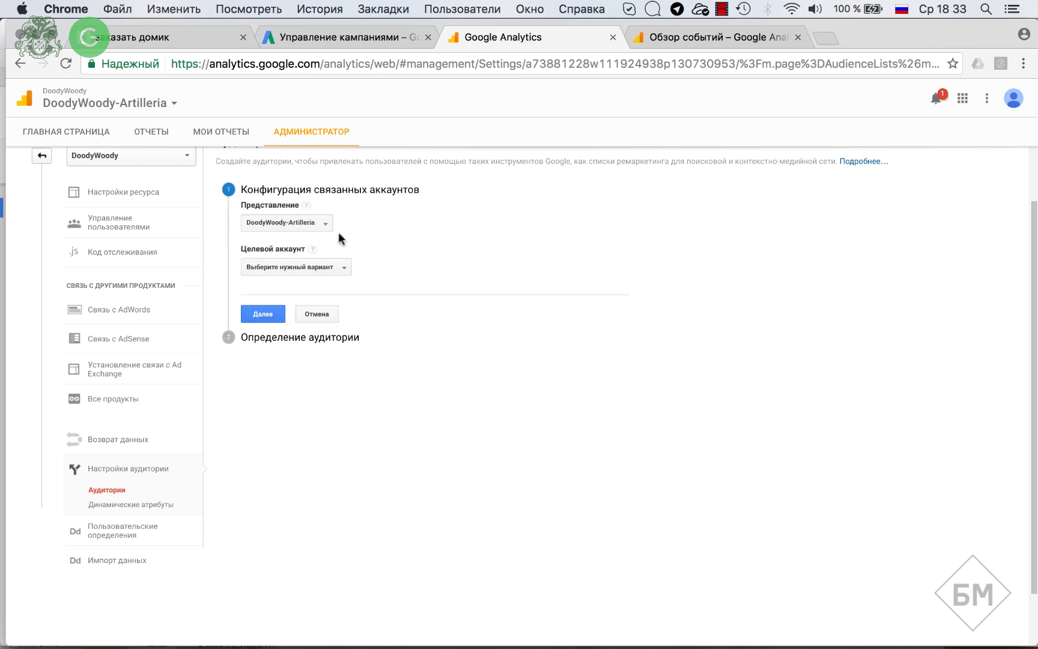
click(311, 267)
click(308, 326)
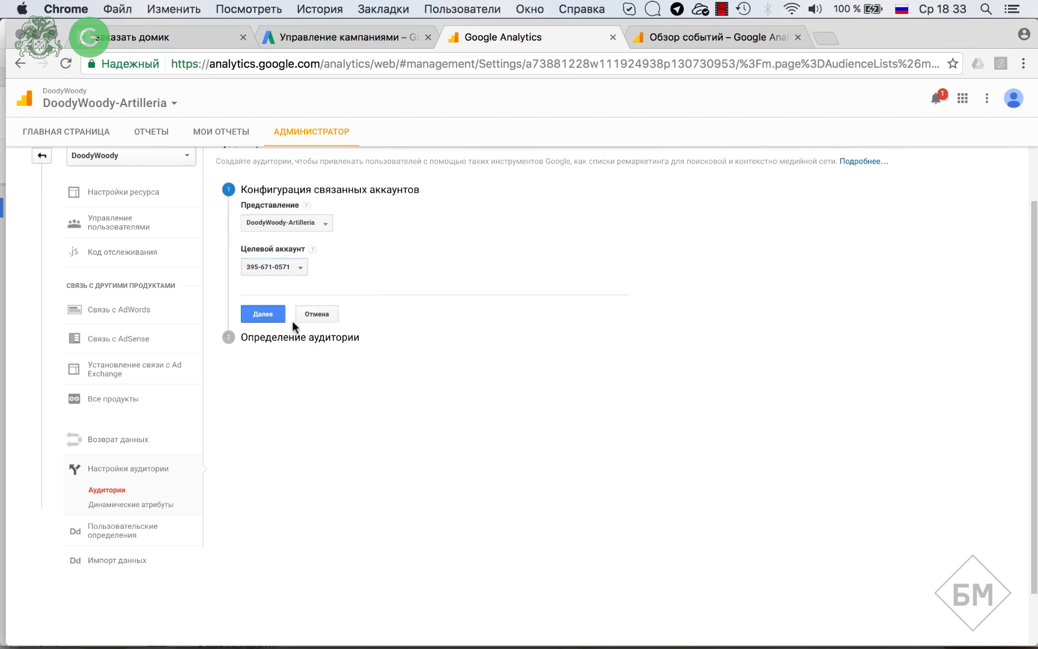
click(282, 316)
click(342, 266)
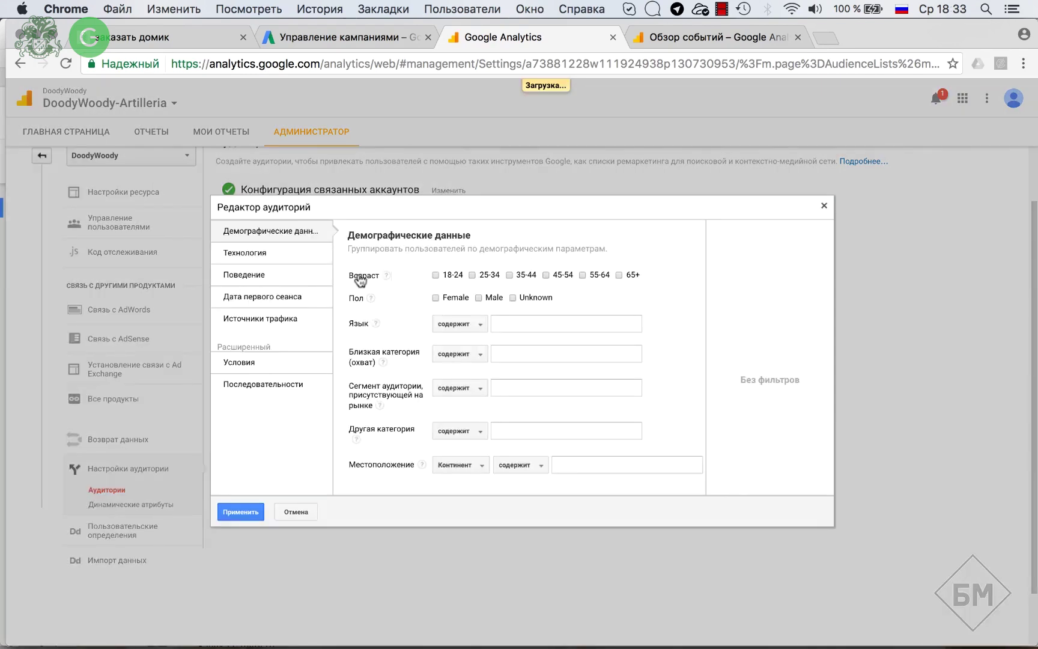
Step: Add a session filter condition including "Достигнутые цели" per session ≥ 1
click(266, 360)
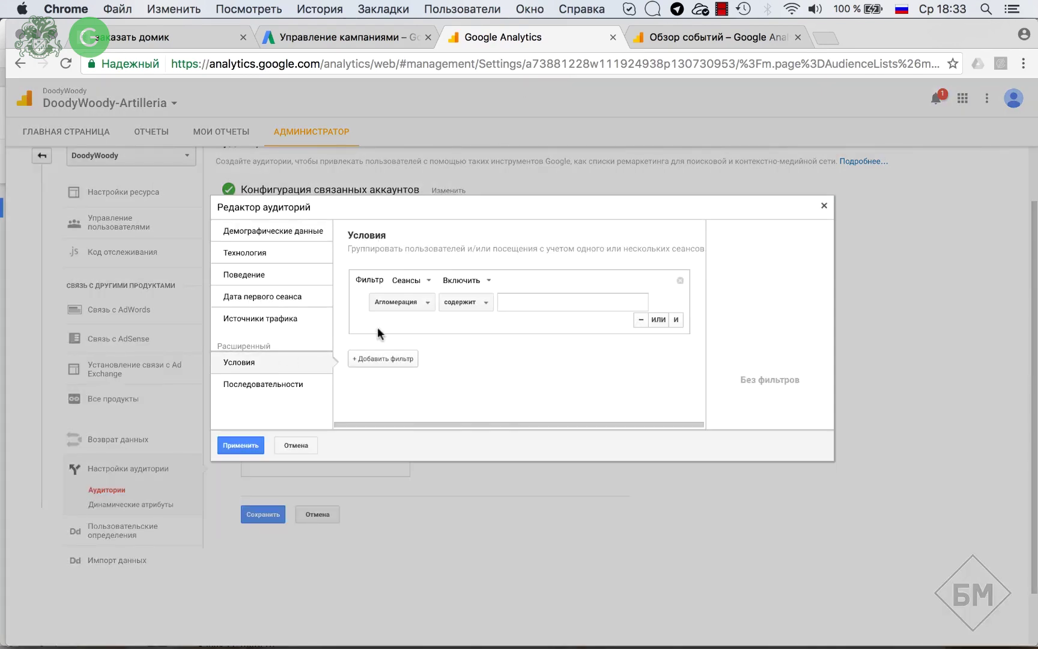
click(420, 302)
text(Достигну)
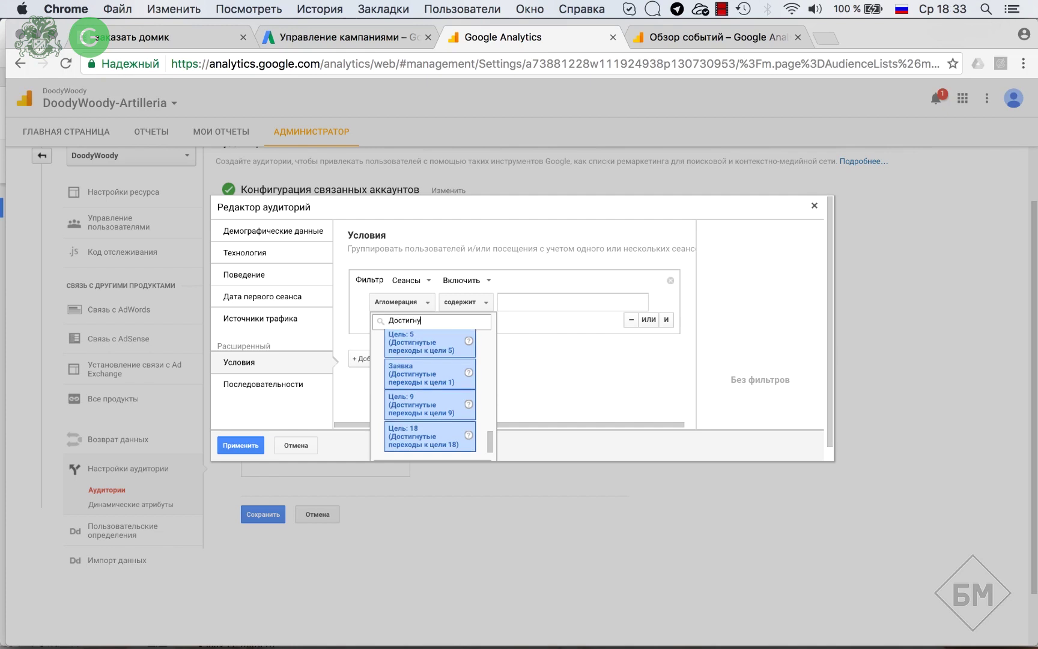
text(тые цели)
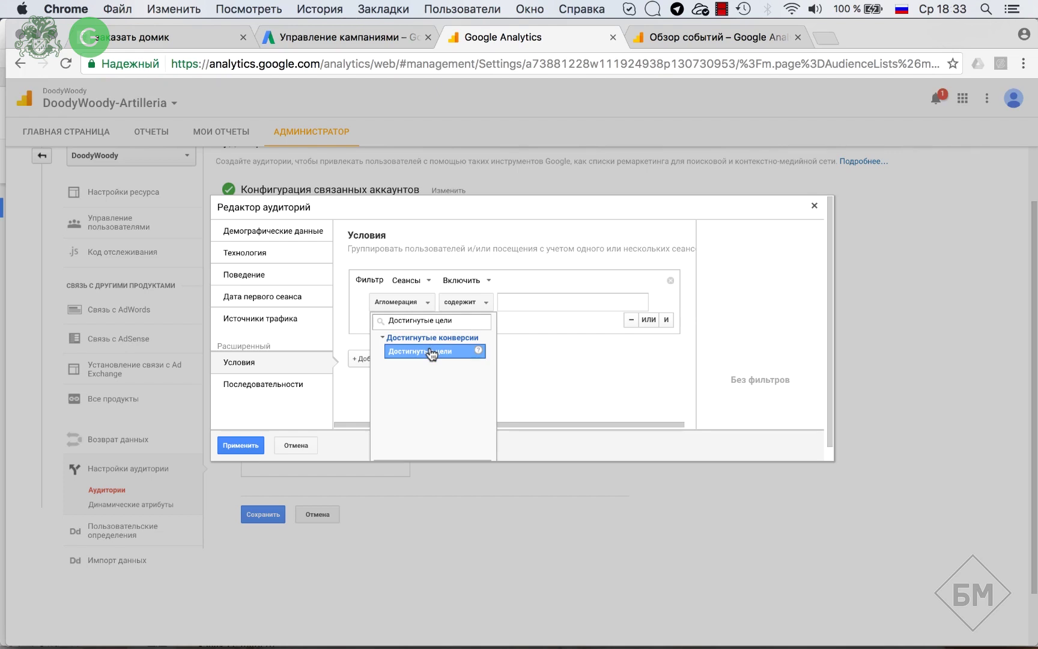
click(431, 353)
click(570, 302)
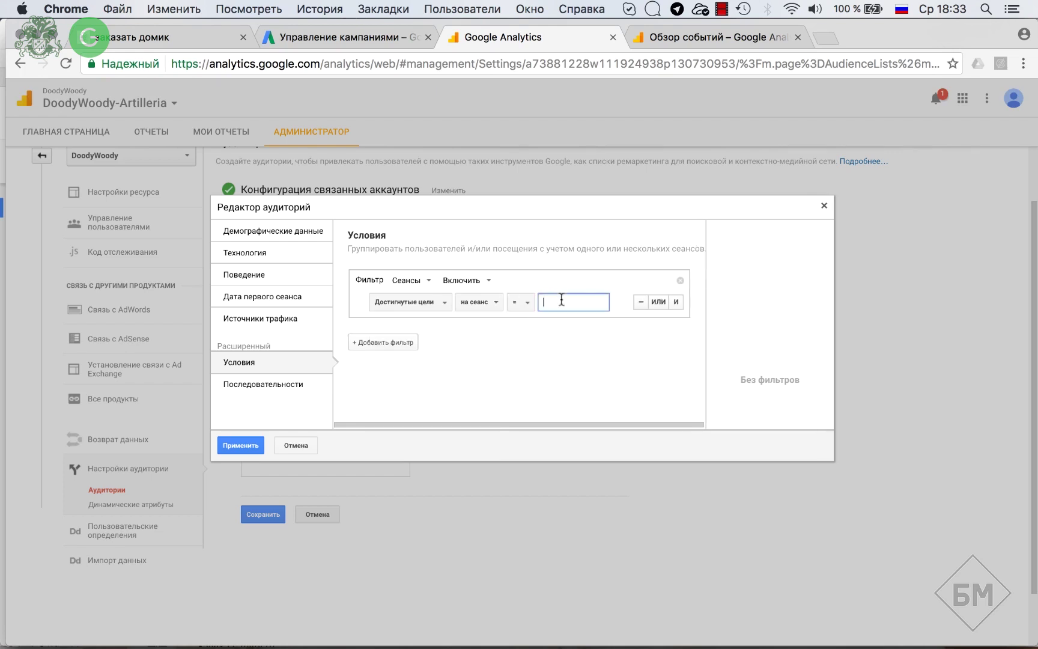
click(528, 305)
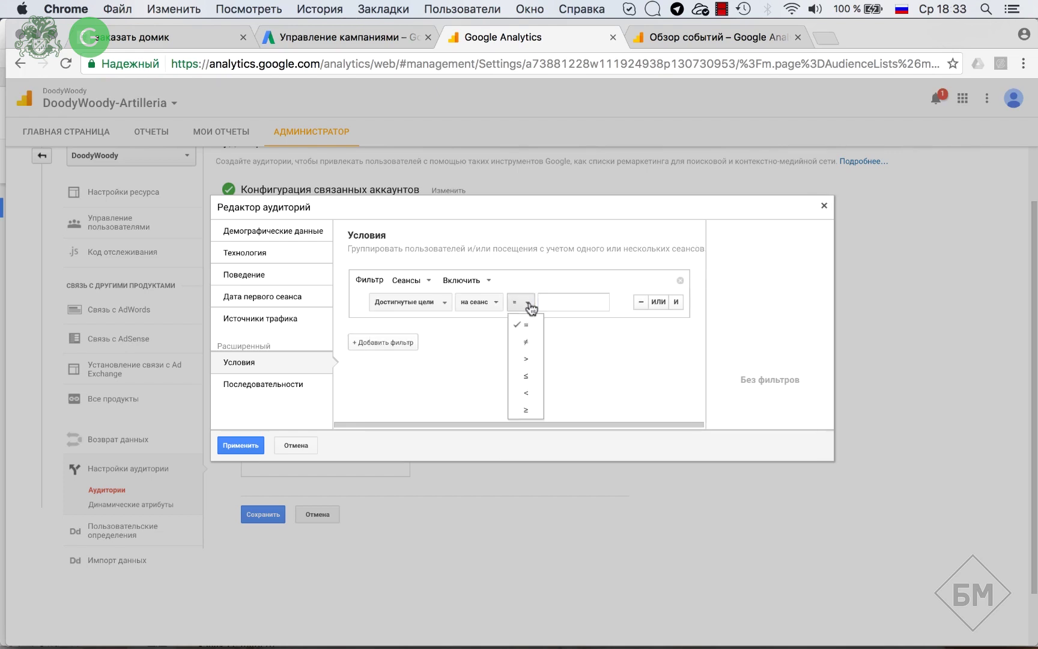
click(563, 310)
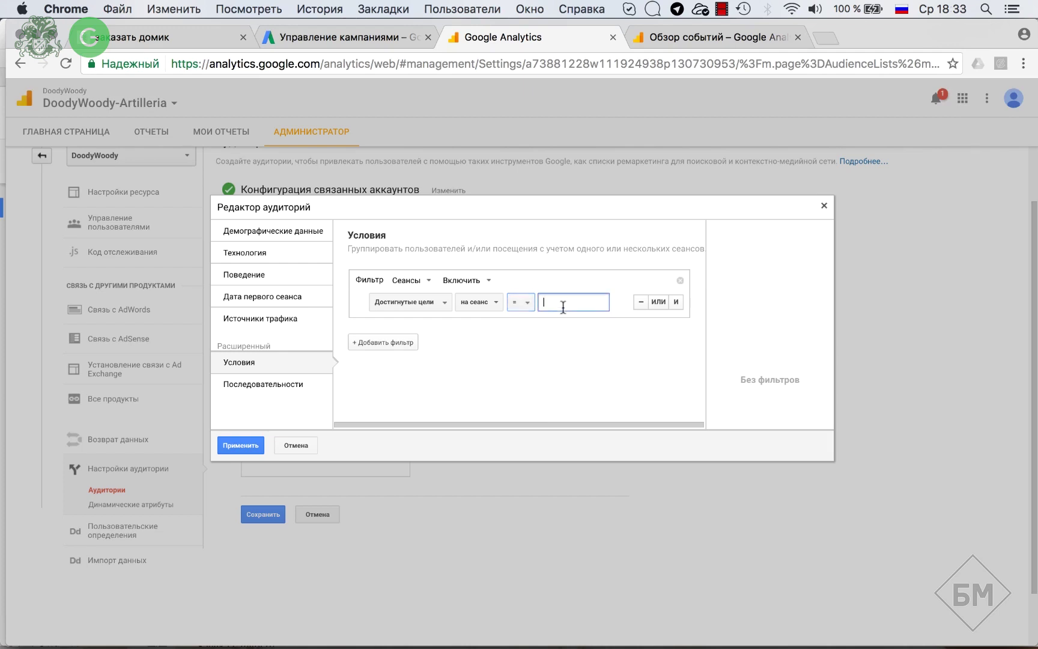
click(528, 305)
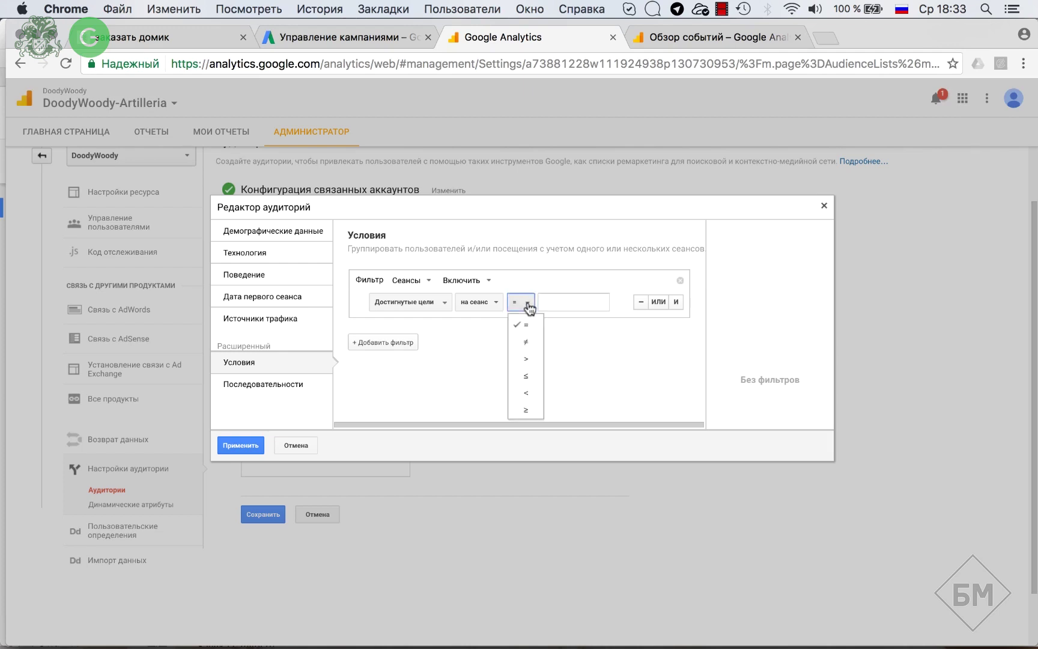
click(527, 408)
click(561, 303)
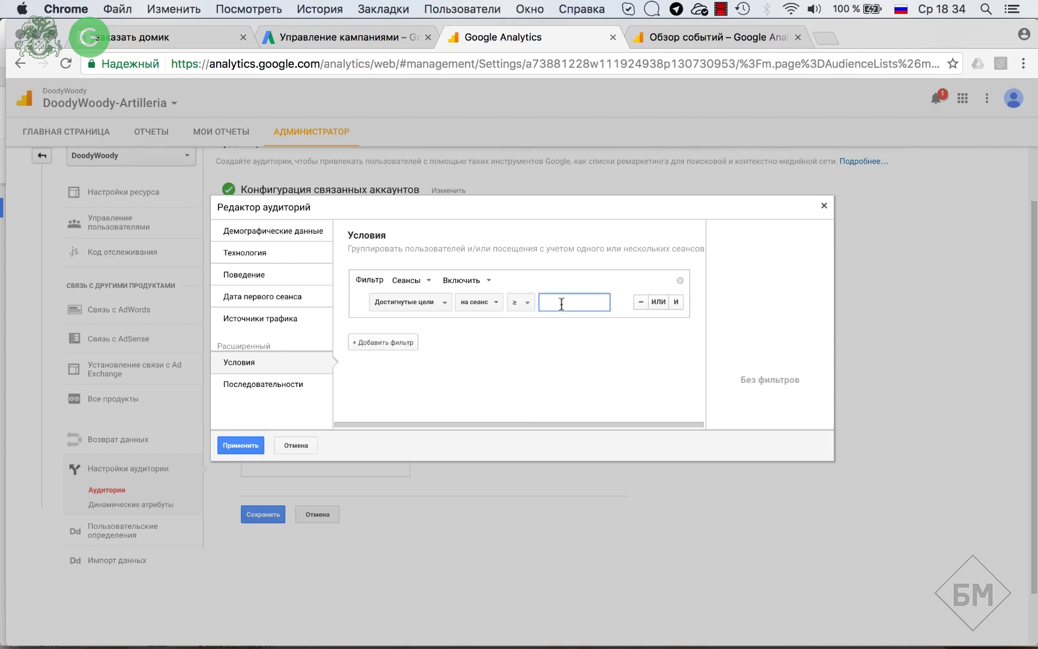
text(1)
click(587, 344)
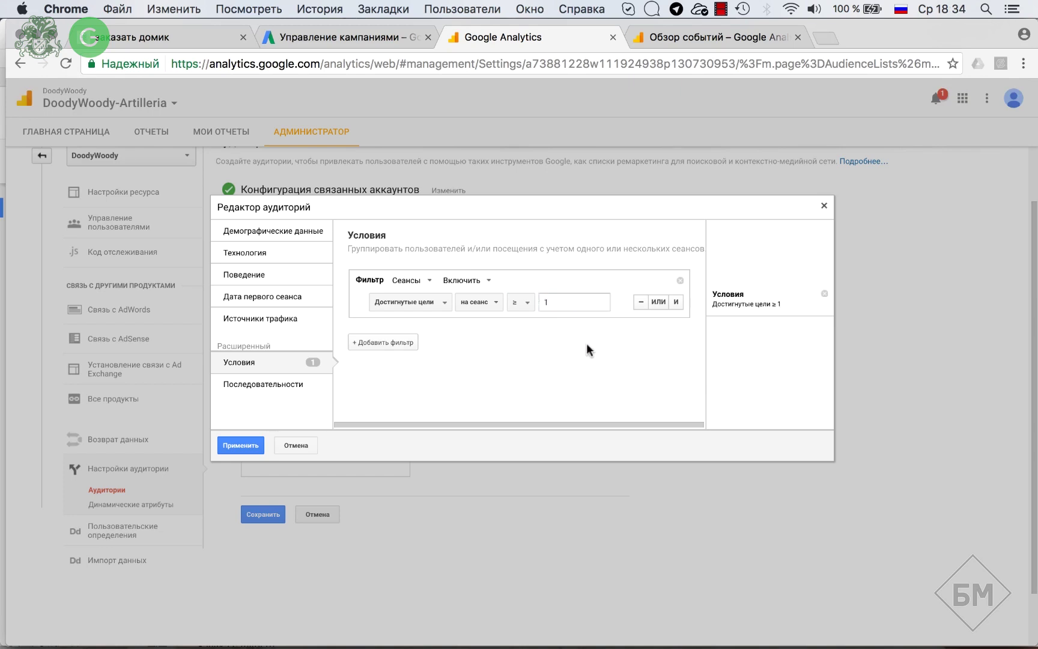
click(445, 305)
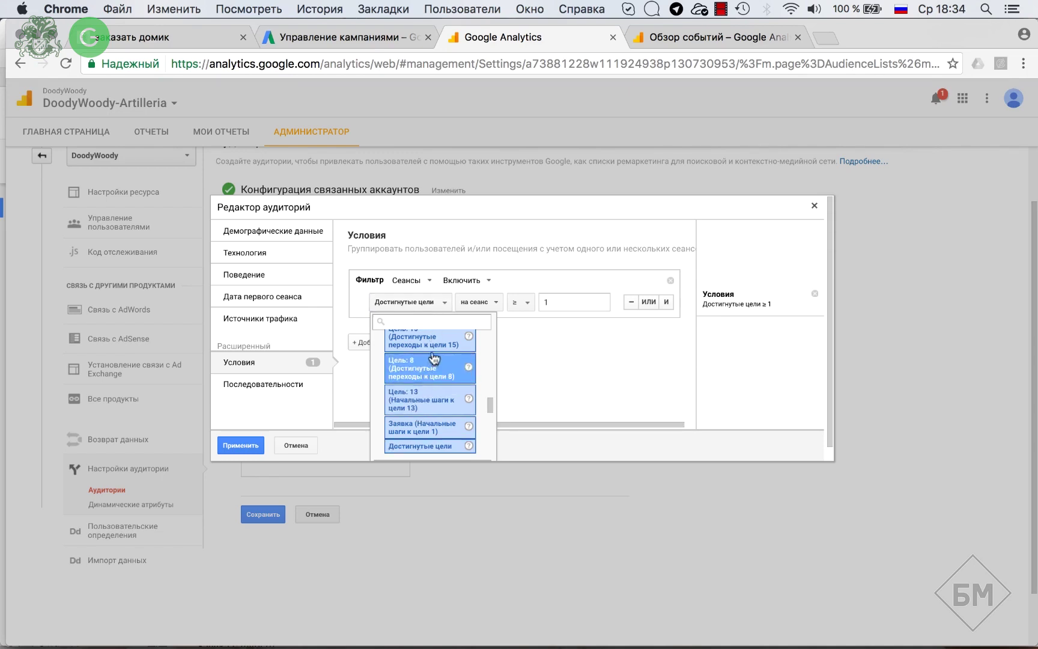
scroll(435, 375, up, 1)
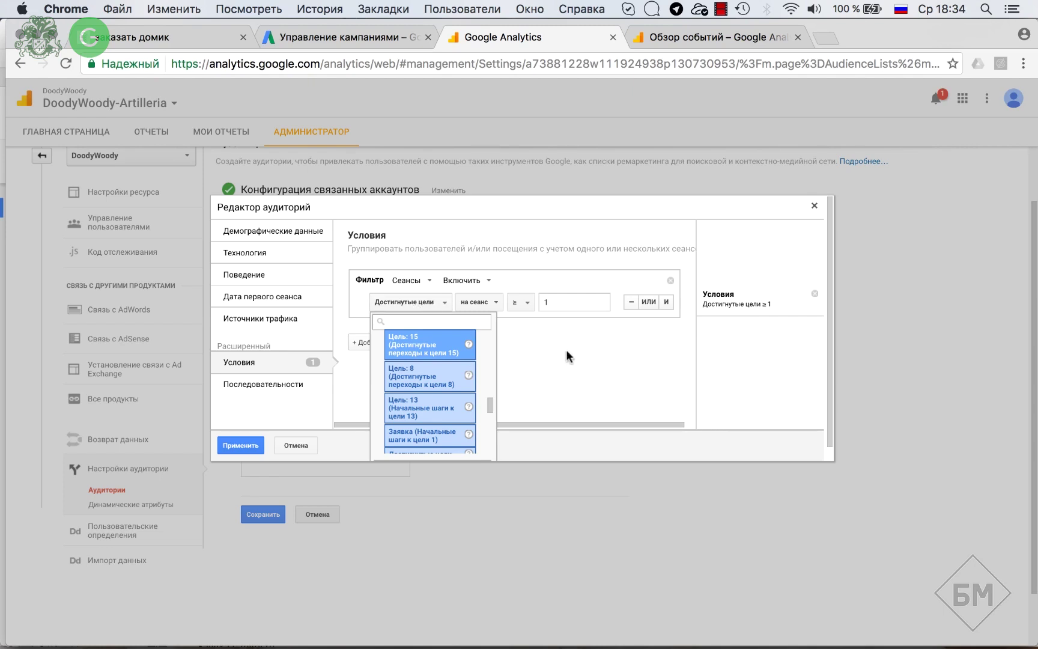
click(585, 352)
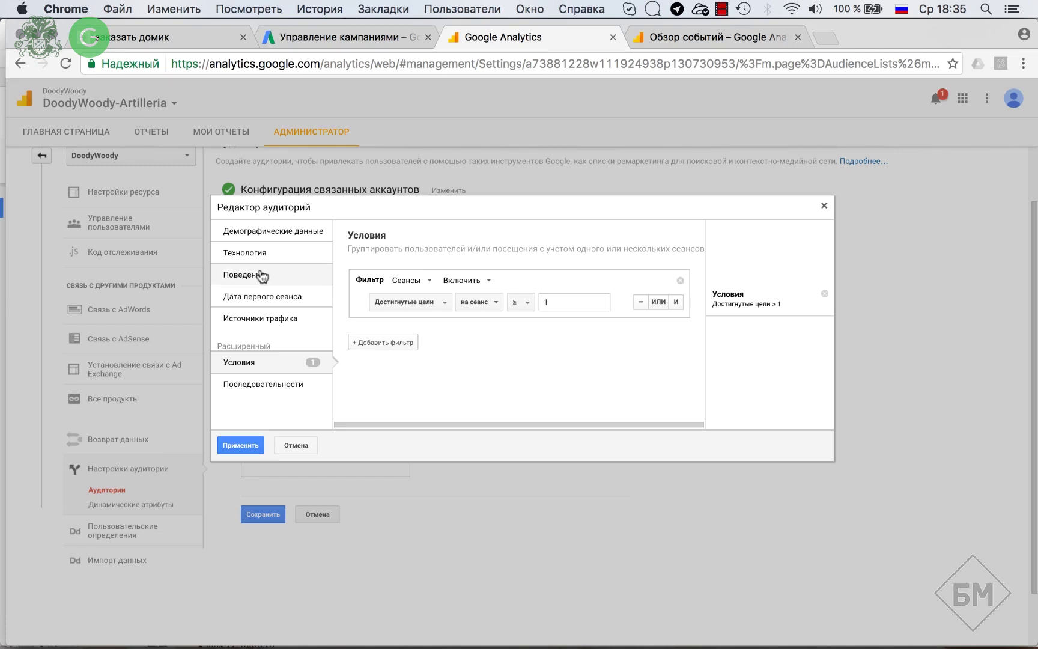
Step: Set the behaviour criterion "Дней с последнего сеанса" to > 20 and apply the audience definition
click(265, 277)
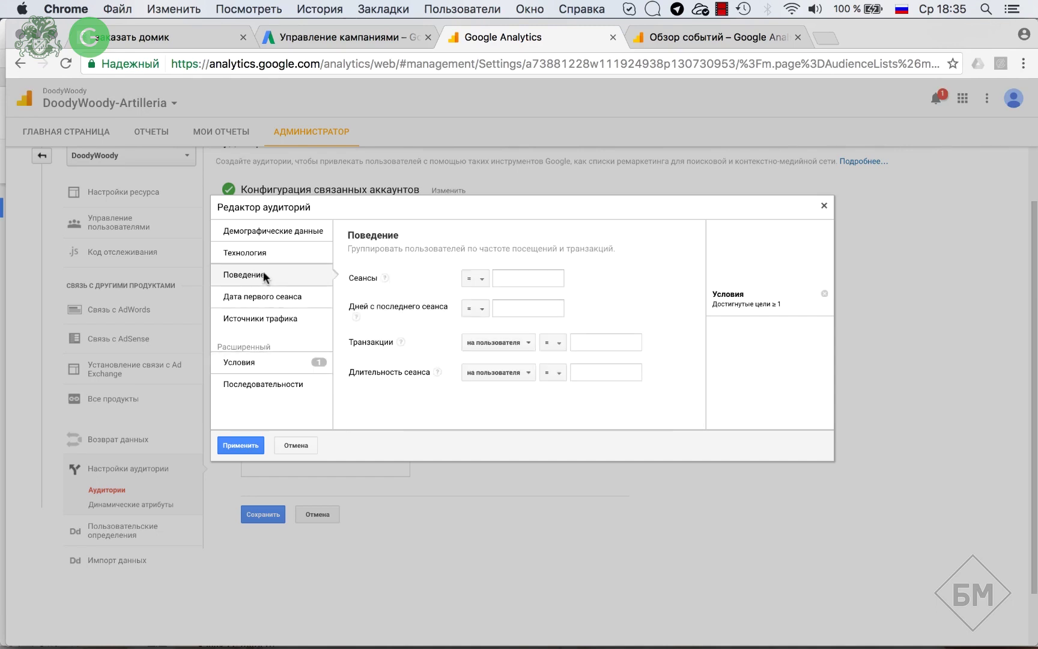
click(483, 310)
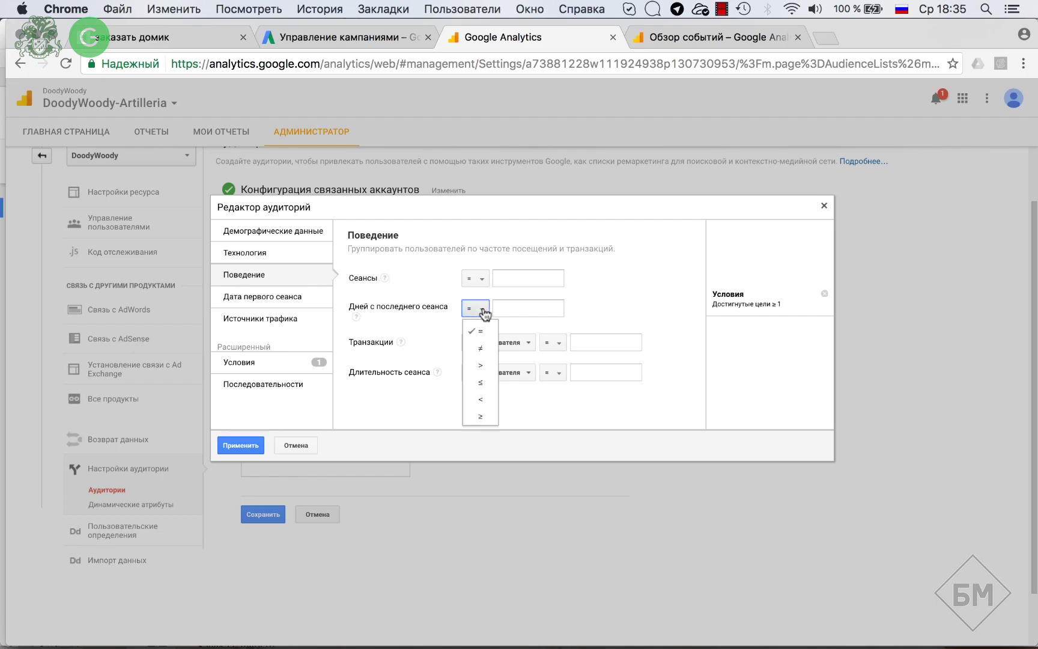
click(481, 366)
click(547, 308)
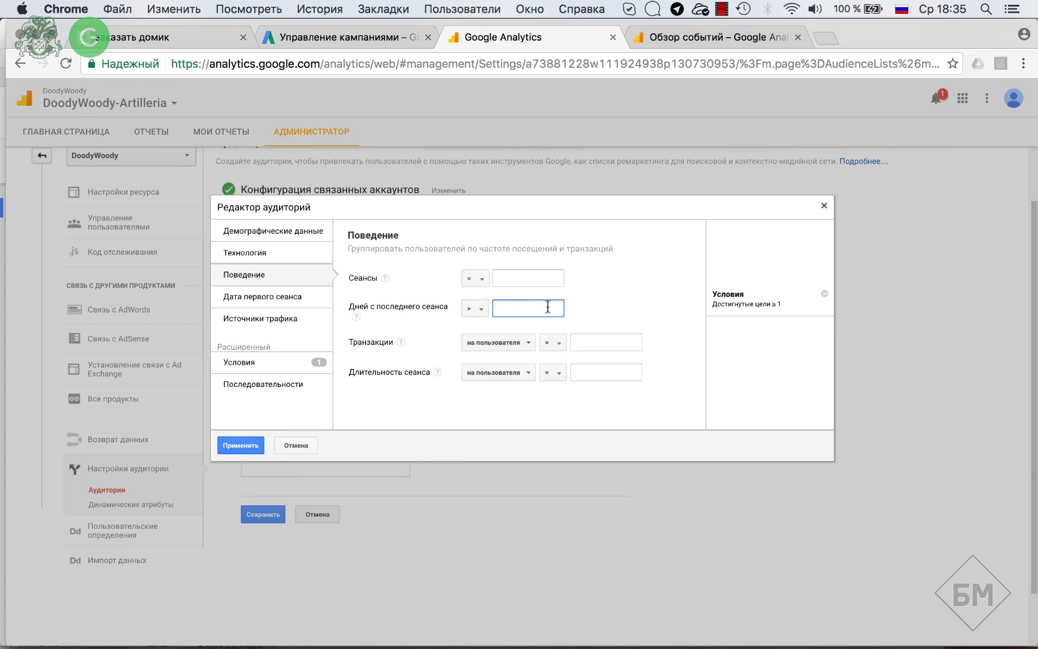
text(20)
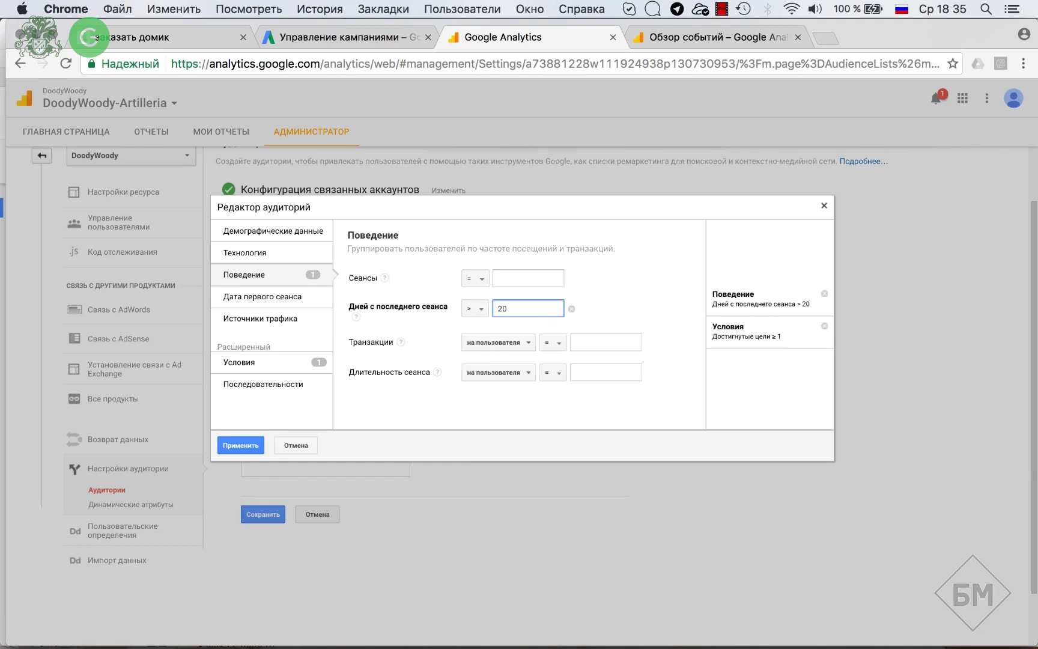
click(636, 295)
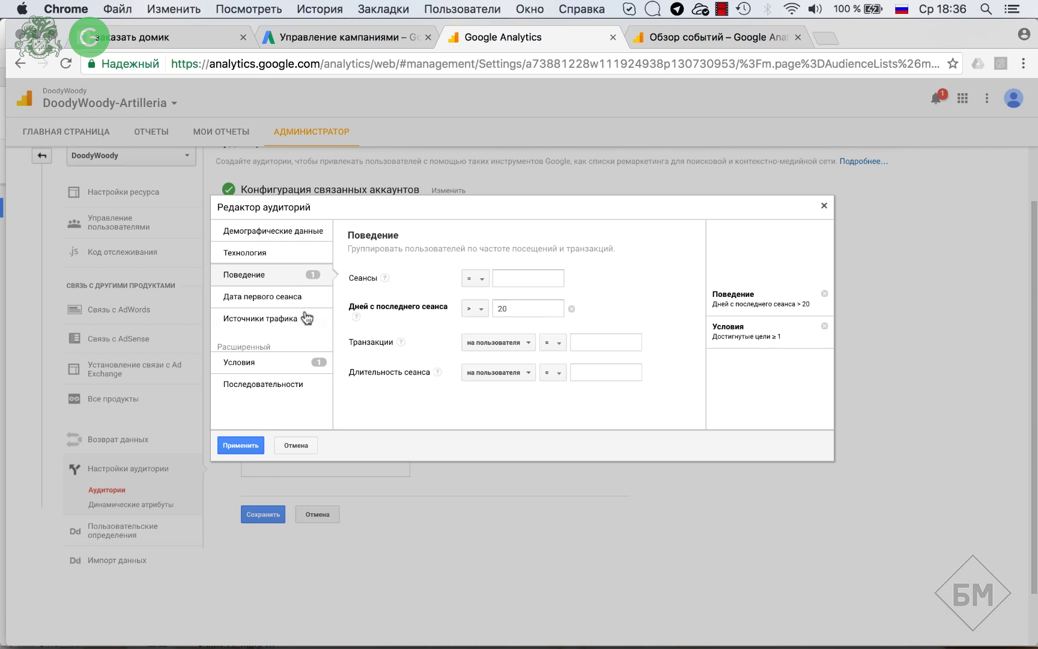
click(241, 445)
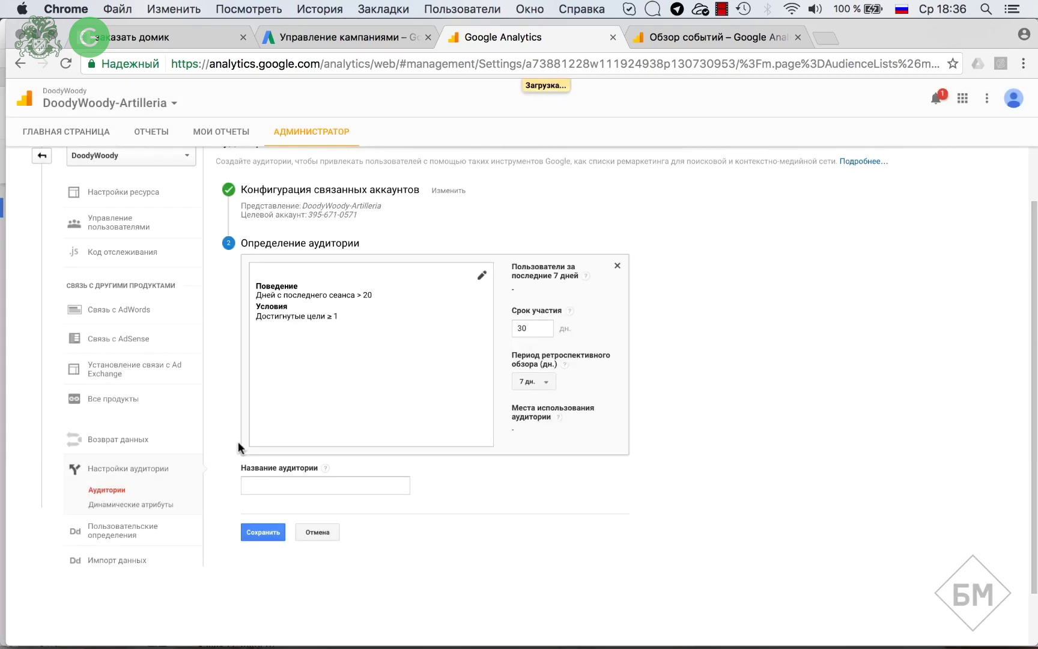
Step: Set the membership duration to 40 days and cancel the new audience without saving it
click(530, 323)
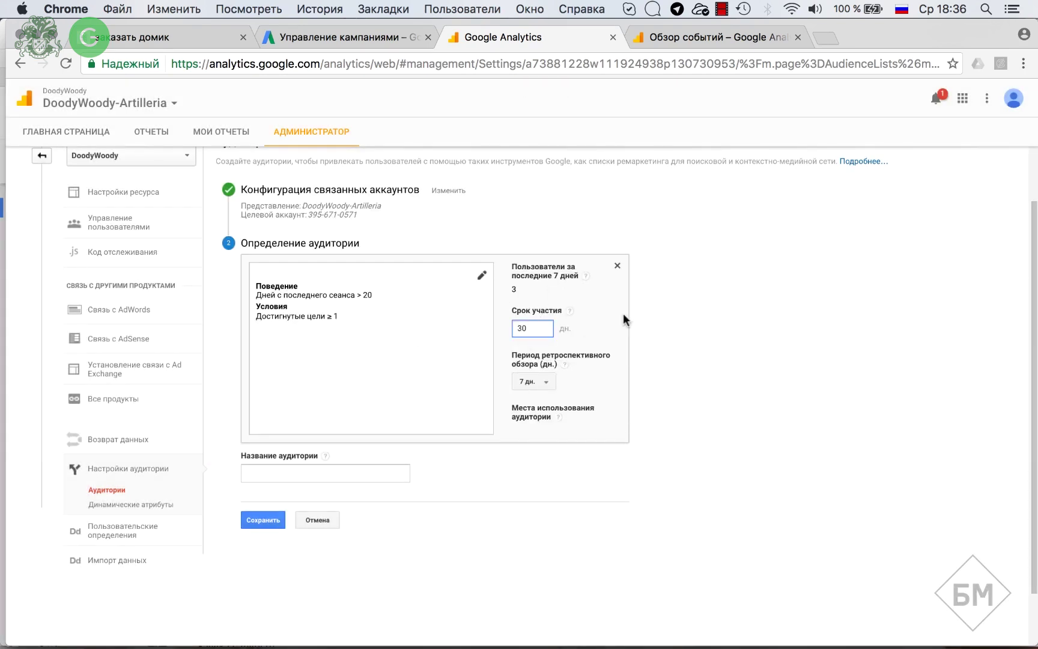
key(BackSpace)
key(BackSpace)
text(40)
click(320, 520)
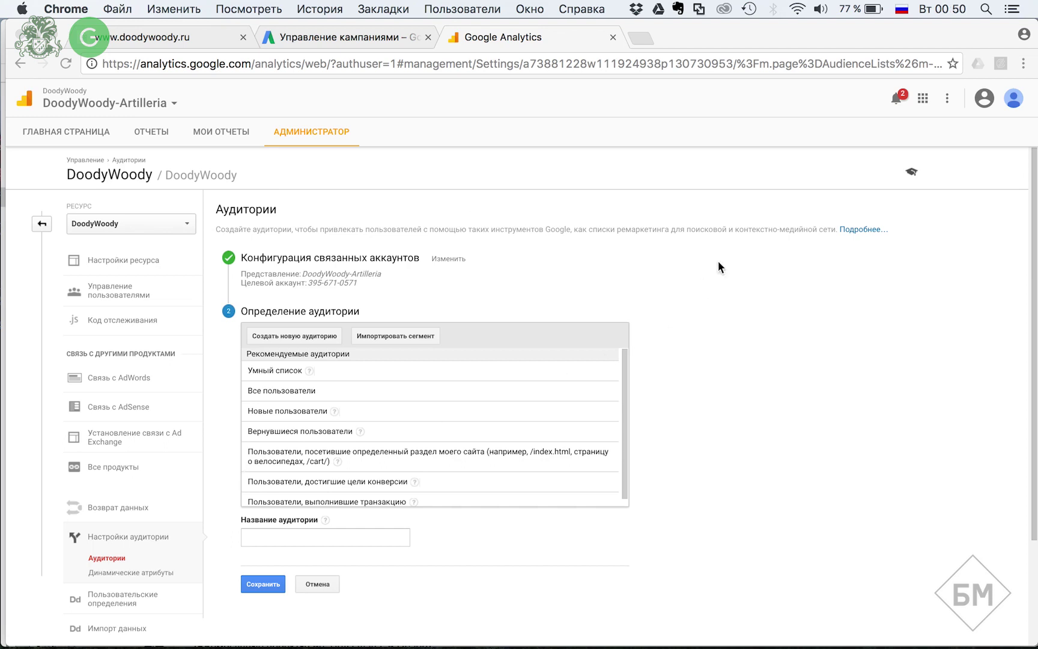
Step: Choose the recommended audience "Умный список" and set its membership duration to 10 days
click(273, 372)
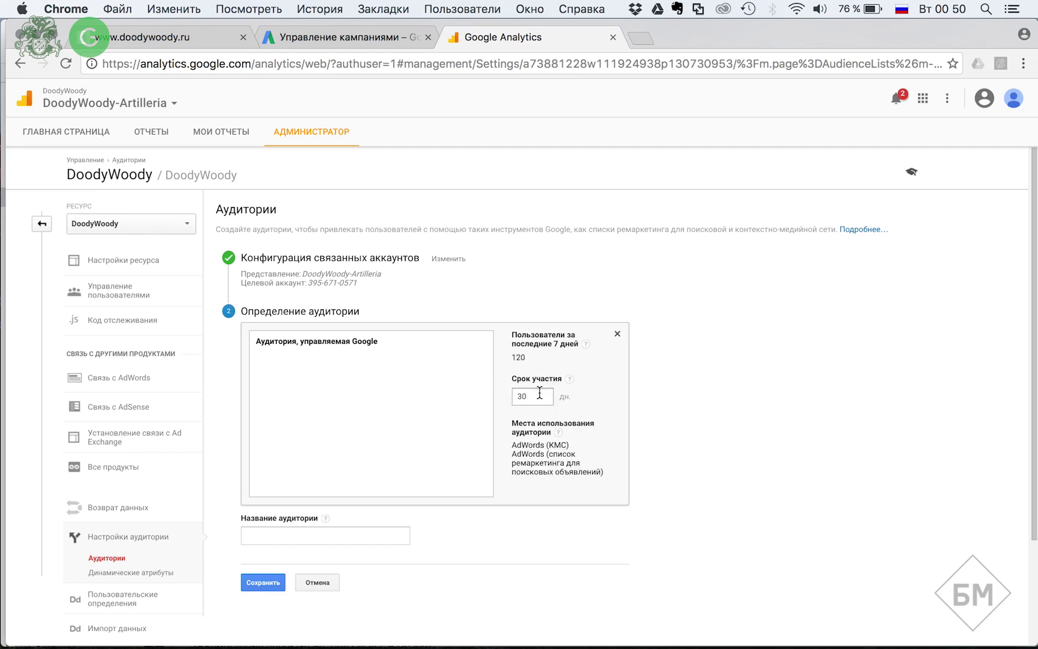
click(539, 393)
key(BackSpace)
key(BackSpace)
text(10)
click(707, 393)
click(353, 528)
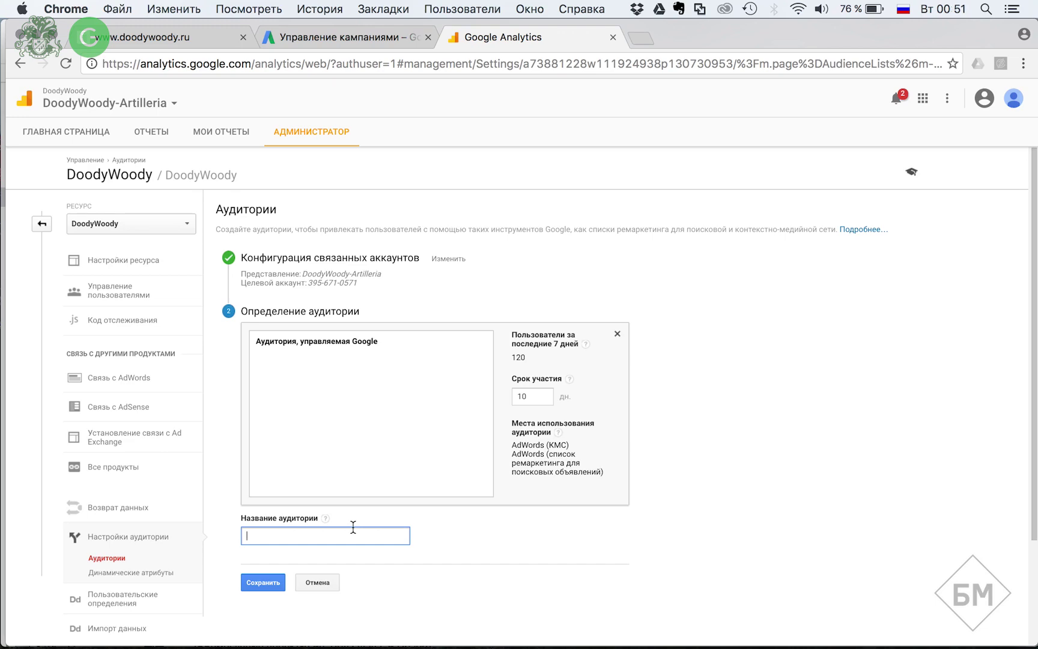
key(super+shift+Escape)
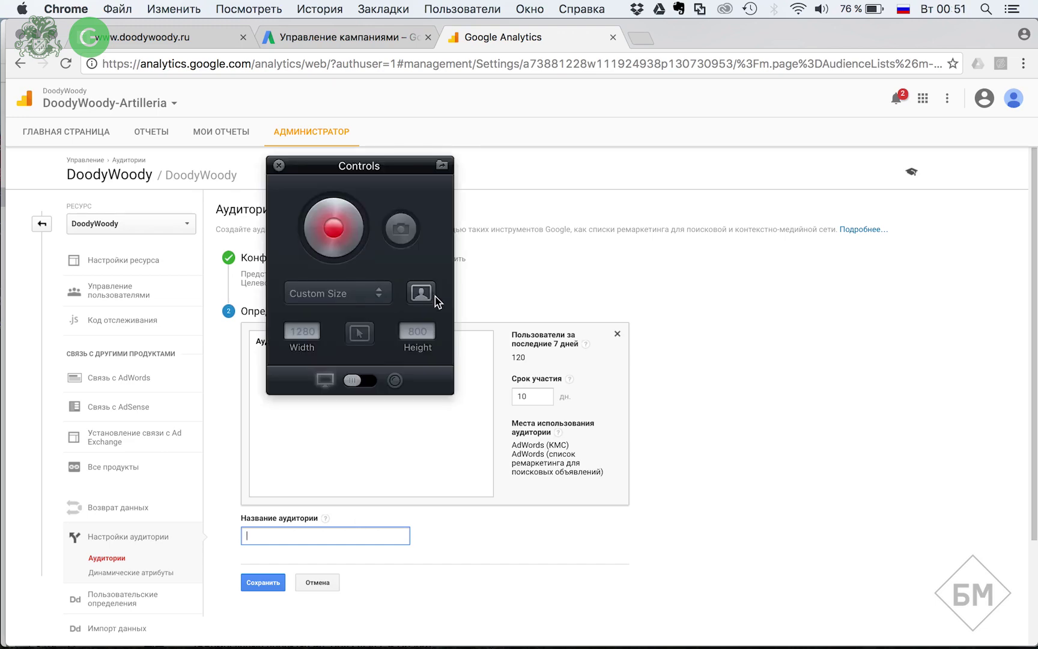